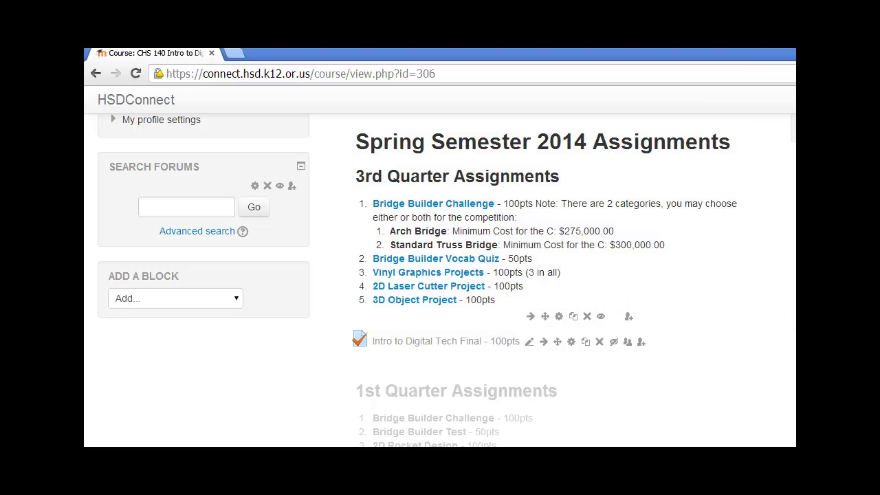
Step: Look through the course page's assignment lists and topics down to the Rhino section in Topic 4
scroll(440, 280, "down", 15)
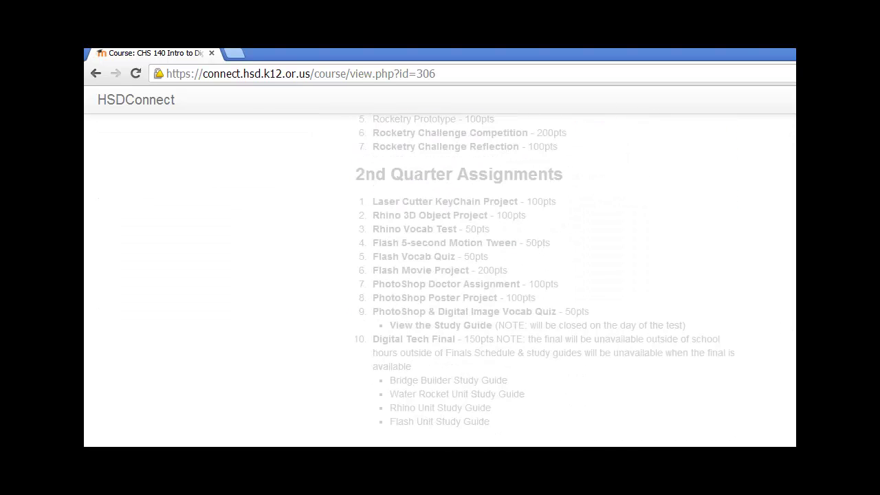
scroll(548, 281, "down", 10)
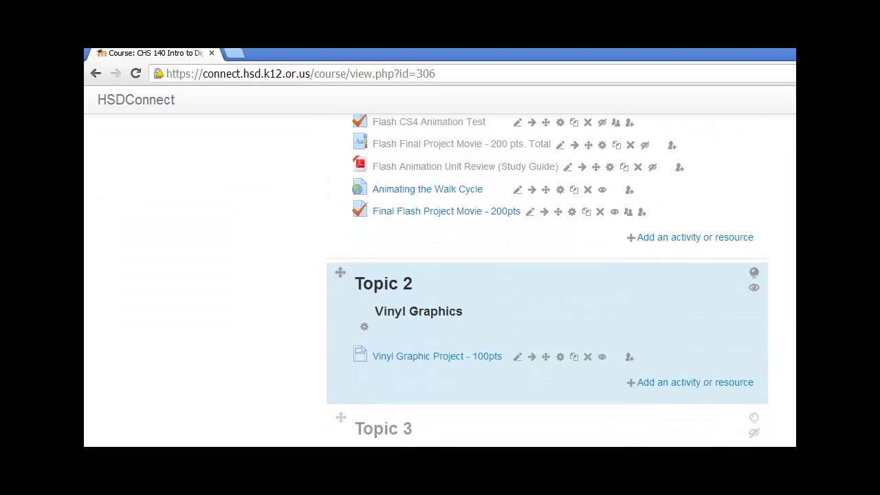
scroll(547, 280, "down", 10)
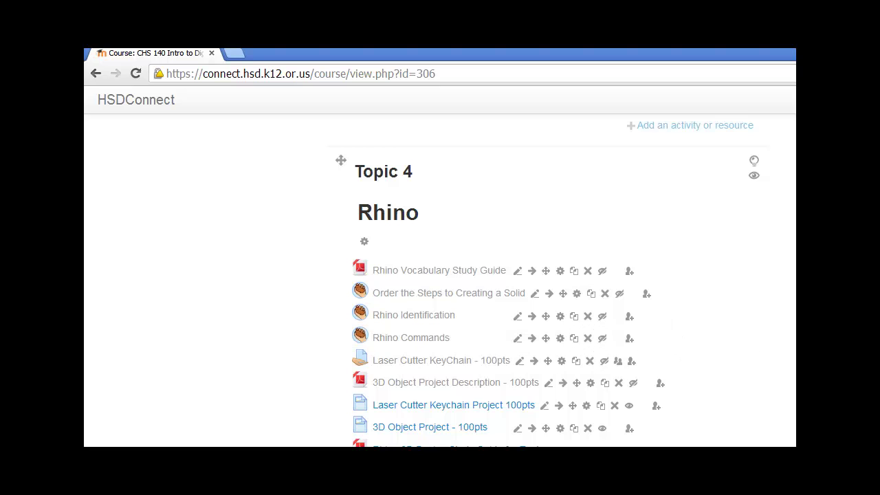
scroll(547, 278, "down", 3)
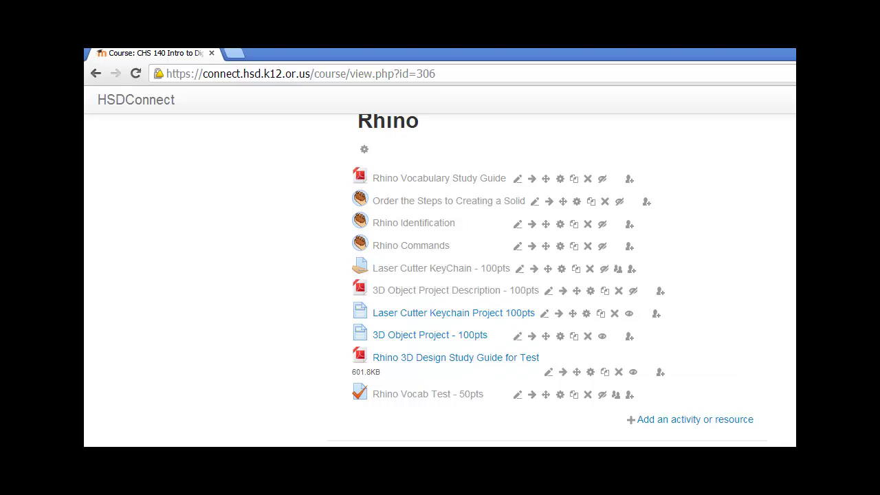
scroll(447, 281, "up", 15)
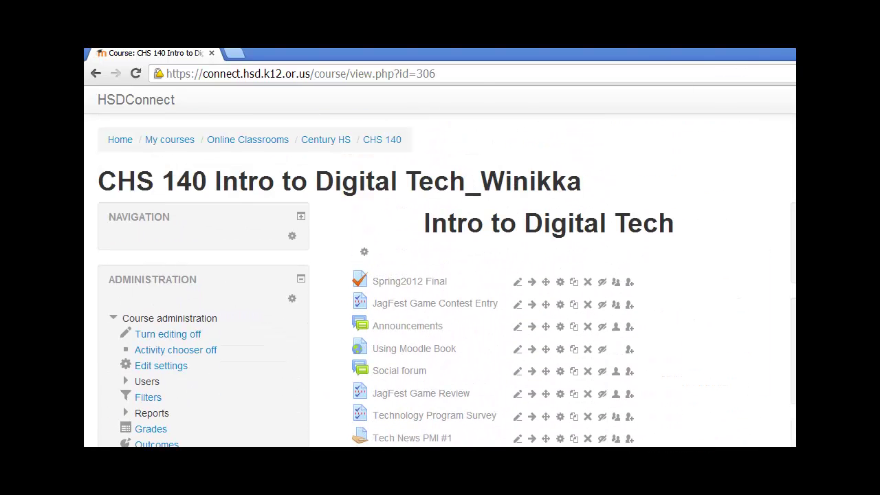
Step: Restore the browser window from full size, then reposition and widen it so the course page's full width fits on screen
left_click(795, 51)
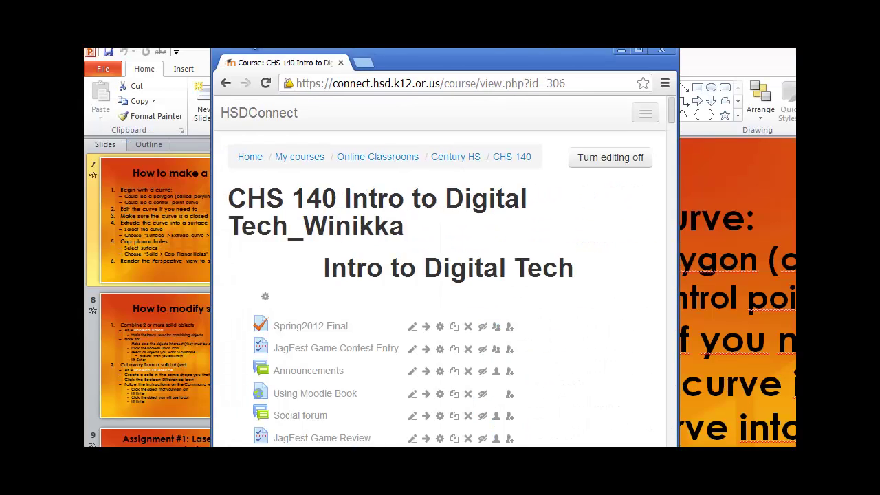
left_click_drag(215, 50, 85, 51)
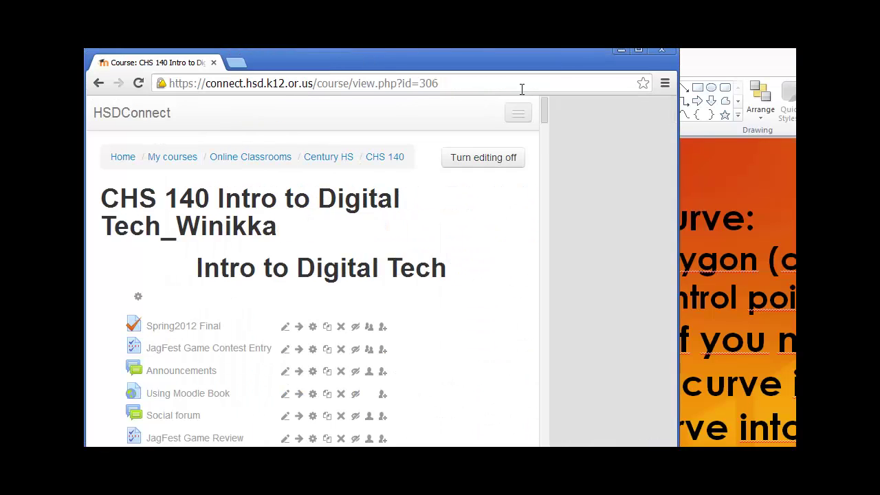
left_click_drag(680, 96, 796, 97)
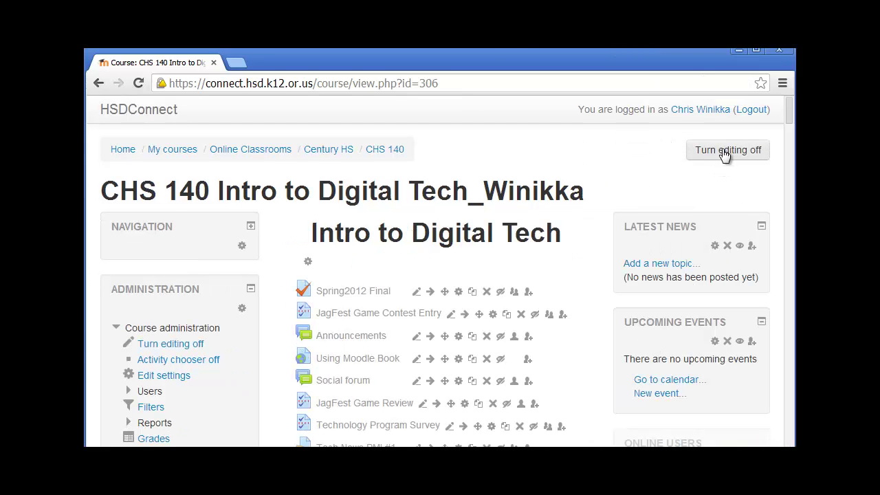
Step: Turn the course page's editing mode off and back on
left_click(724, 154)
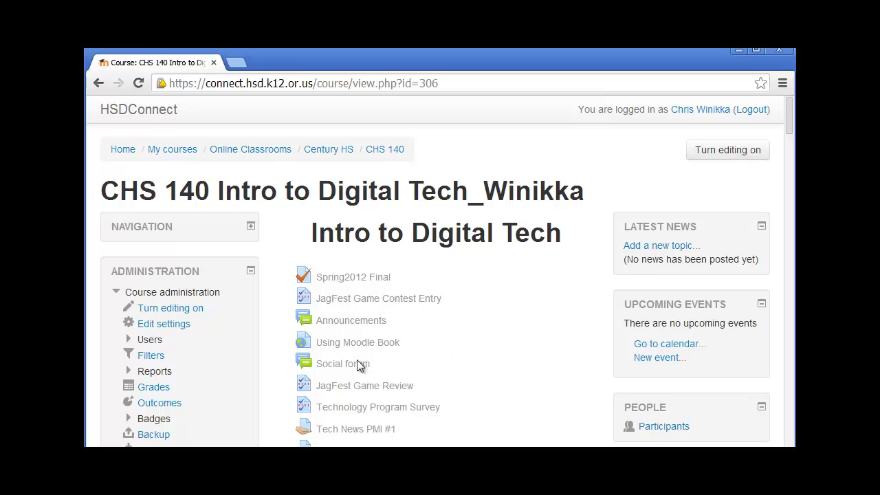
left_click(751, 157)
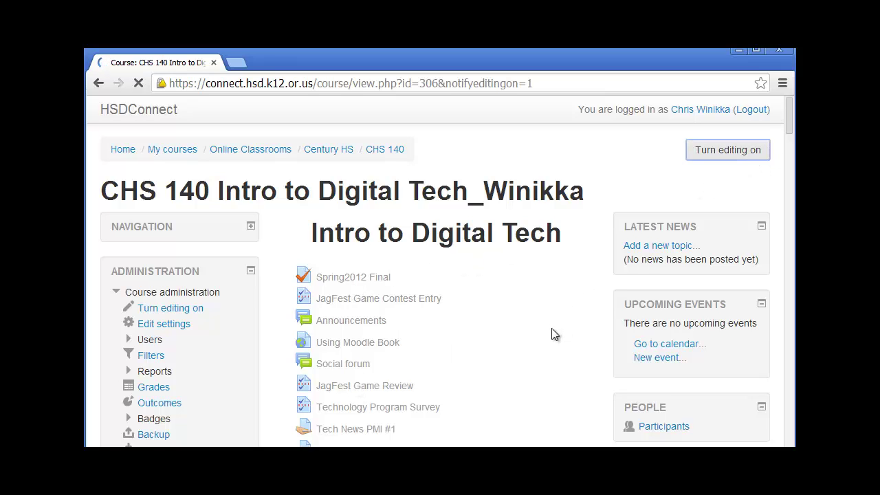
Step: Open the "Rhino 3D Design Study Guide for Test" resource from the Rhino topic
scroll(554, 353, "down", 3)
scroll(579, 338, "down", 15)
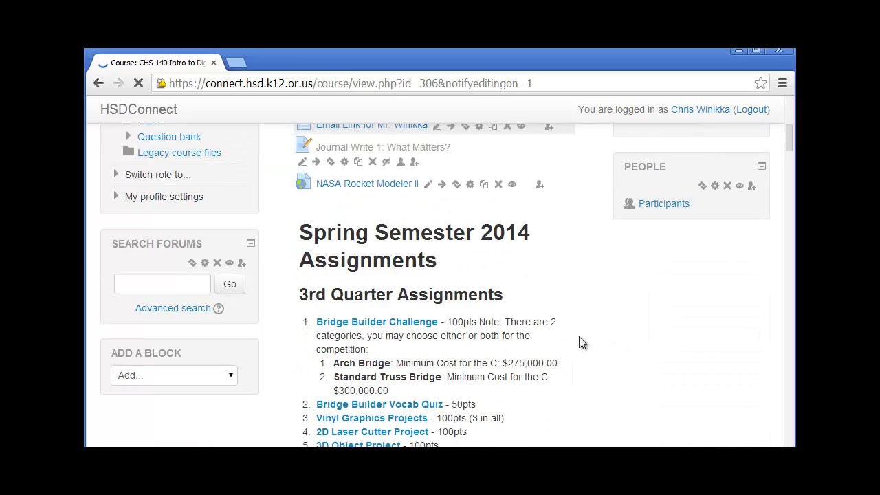
scroll(579, 341, "down", 15)
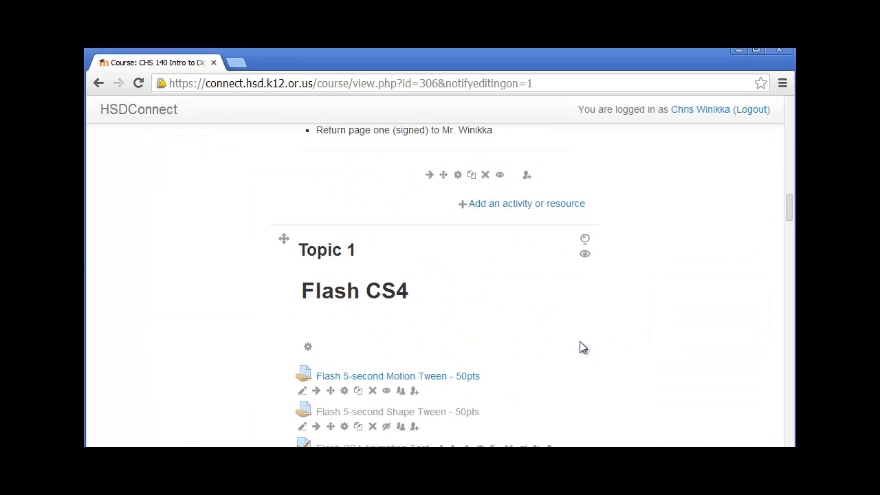
scroll(584, 349, "down", 15)
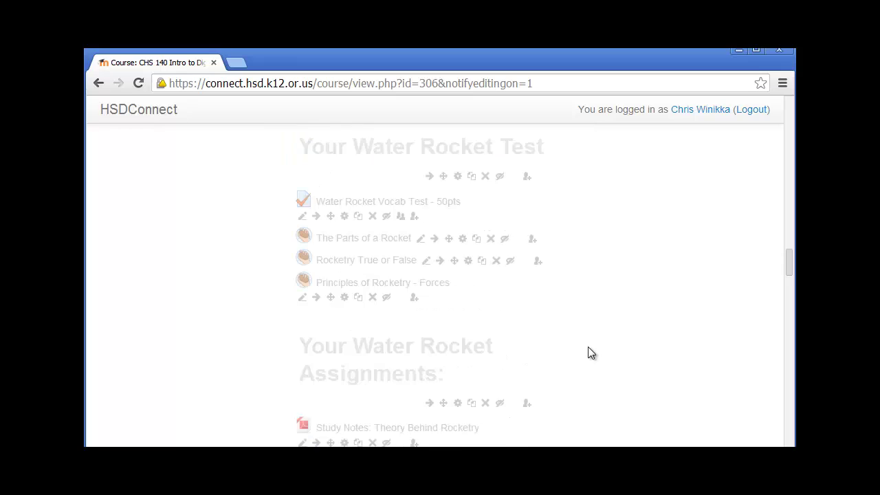
scroll(591, 349, "down", 2)
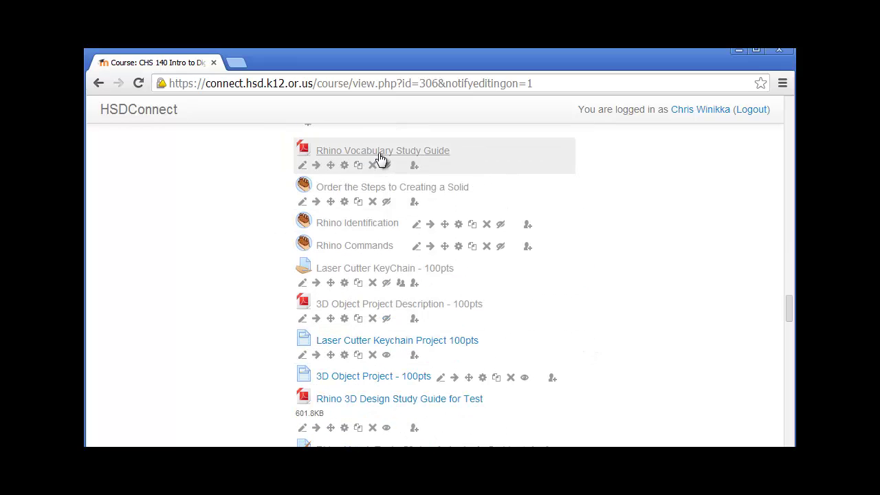
right_click(382, 406)
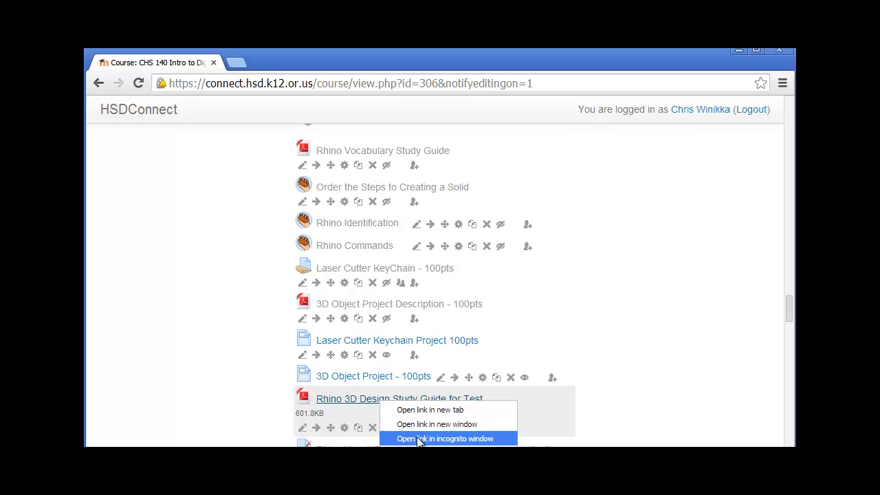
left_click(359, 400)
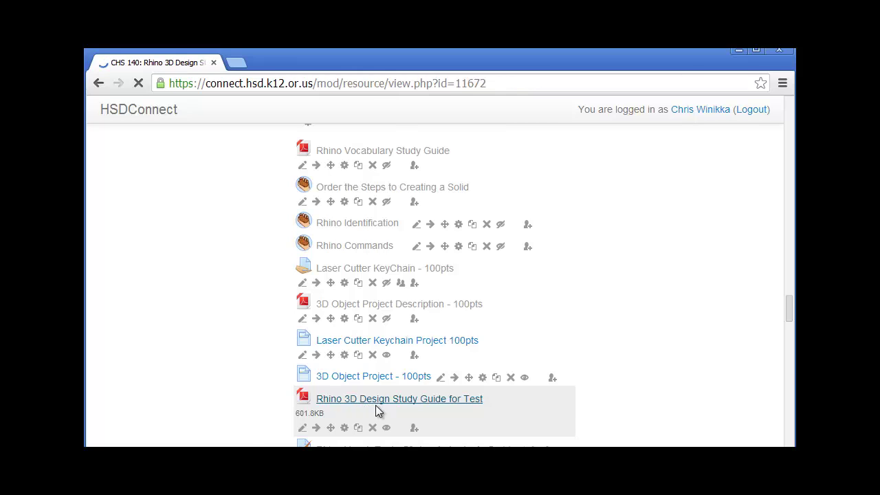
Step: Copy the full web address of the Rhino 3D Design study guide page
left_click(490, 83)
right_click(415, 84)
left_click(445, 132)
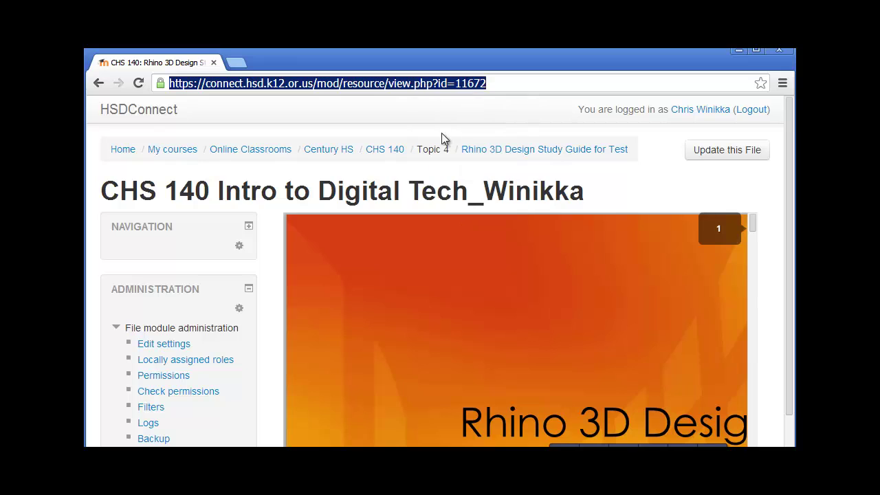
Step: Return to the course page and open the label containing the 3rd Quarter Assignments list for editing
left_click(100, 84)
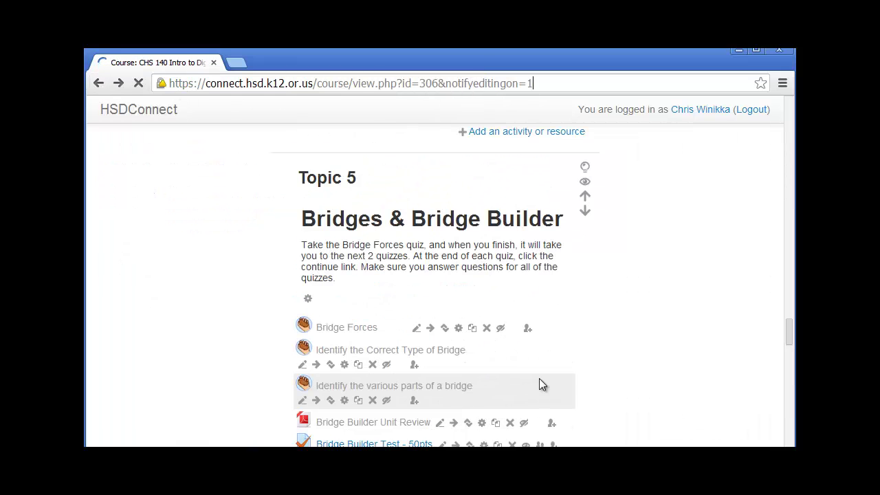
scroll(513, 364, "up", 3)
scroll(499, 342, "up", 15)
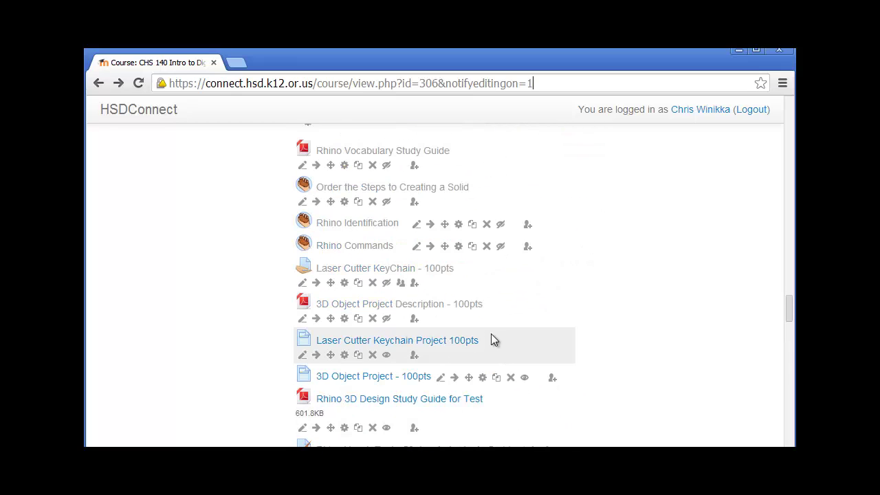
scroll(500, 342, "up", 10)
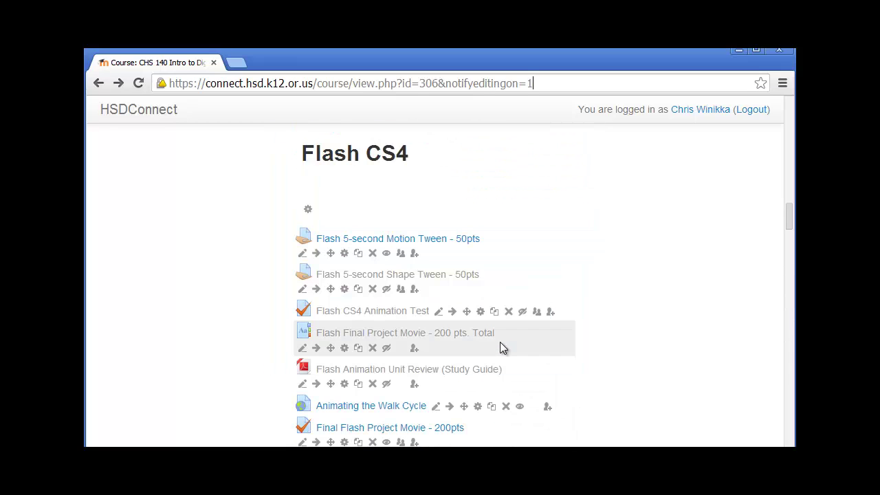
scroll(503, 344, "up", 15)
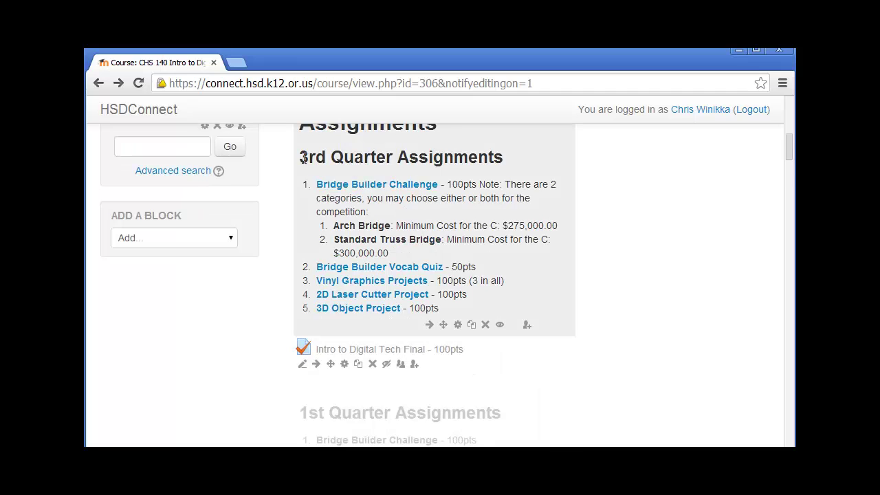
left_click_drag(303, 158, 526, 157)
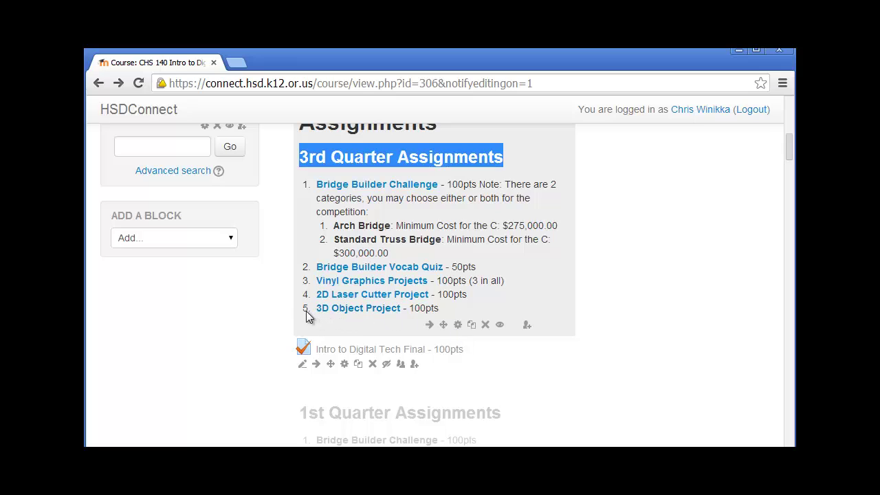
left_click(458, 326)
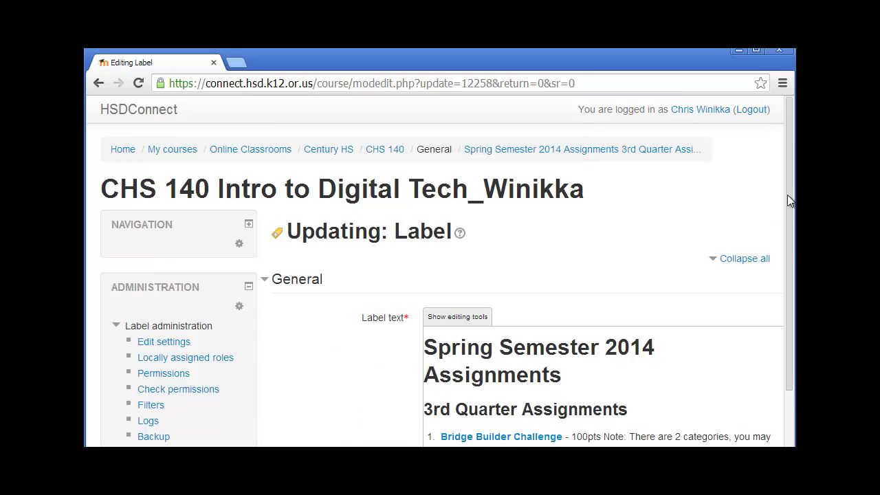
Step: Show the label's editing tools and add "Rhino Vocab Test - 50pts" after 3D Object Project, with the nested item "View the Study Guide in Preparation"
scroll(788, 224, "down", 2)
left_click(457, 207)
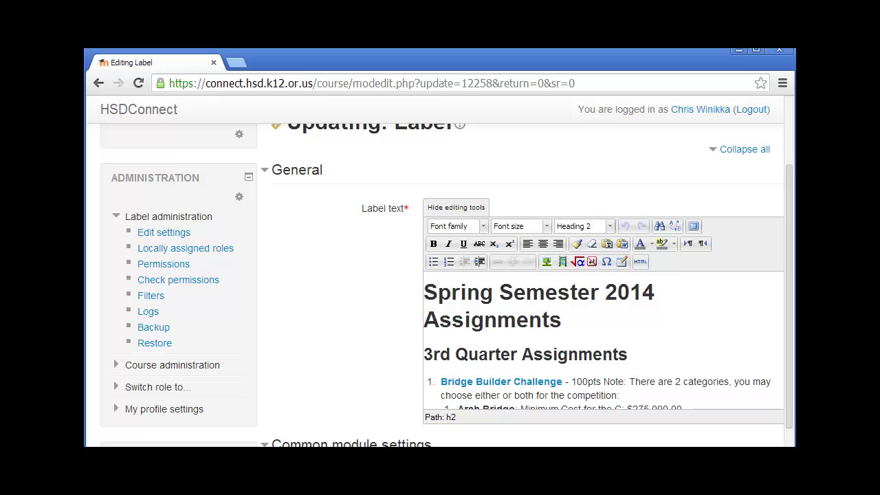
scroll(551, 313, "down", 5)
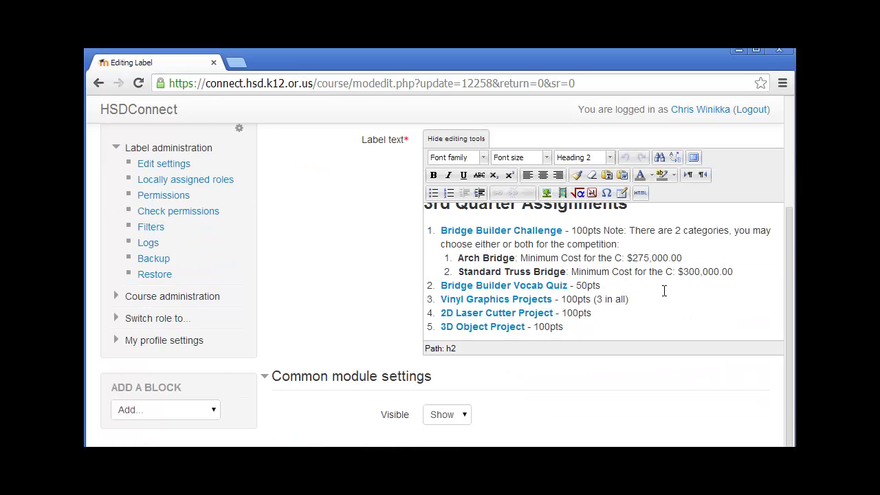
left_click(428, 325)
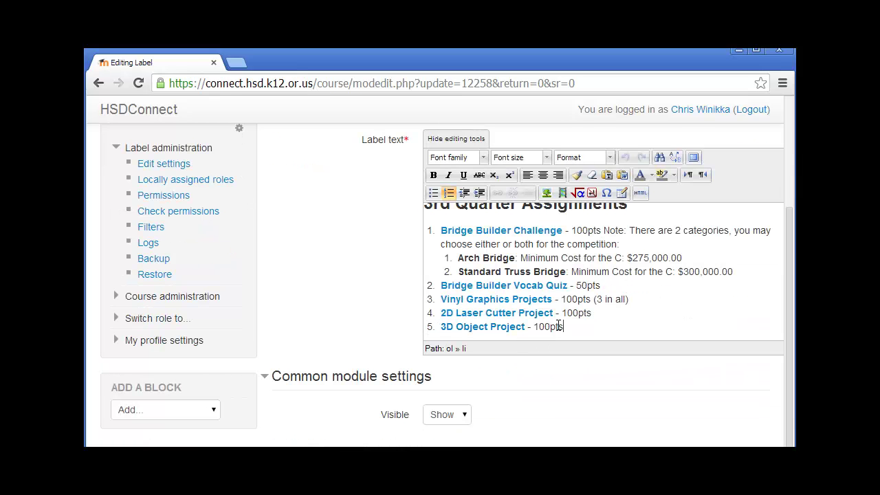
key("Return")
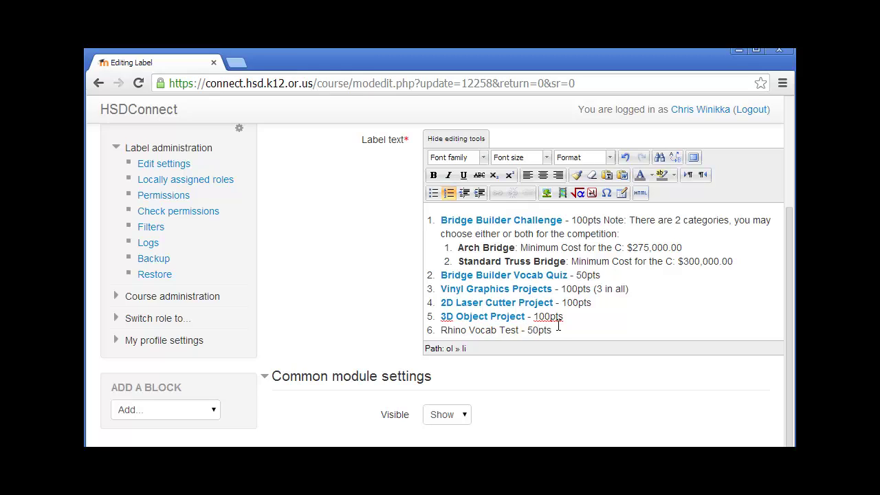
key("Return")
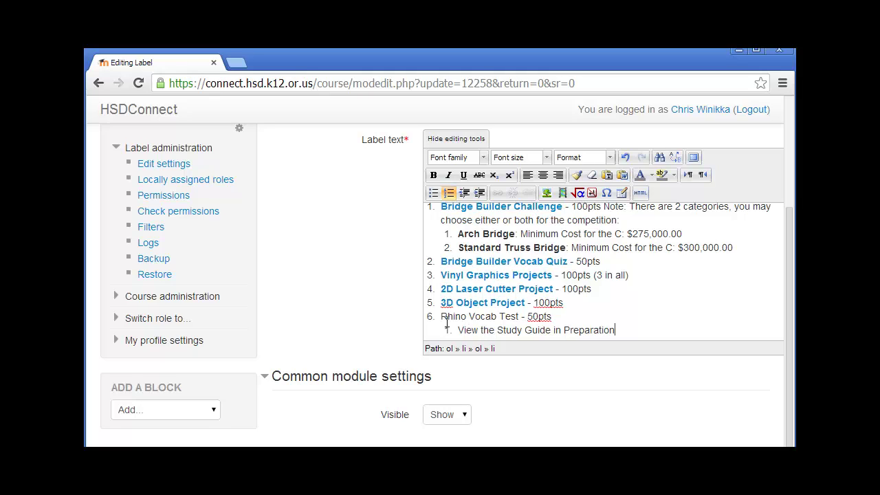
Step: Make "Rhino Vocab Test" and the nested "View the Study Guide in Preparation" text bold
left_click_drag(457, 331, 571, 330)
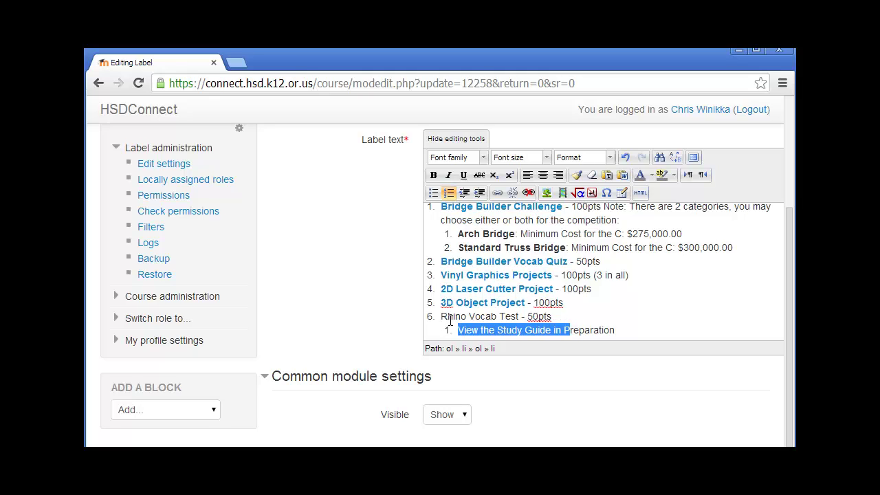
left_click_drag(441, 316, 509, 320)
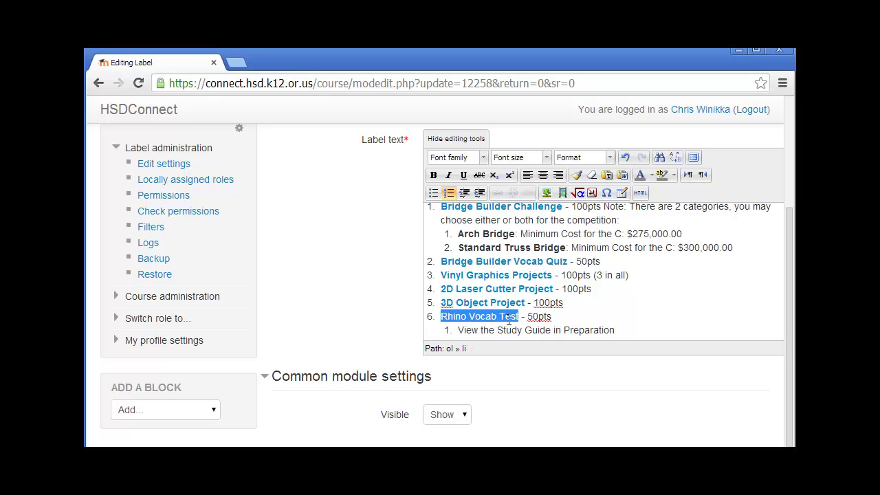
left_click(433, 175)
left_click(462, 330)
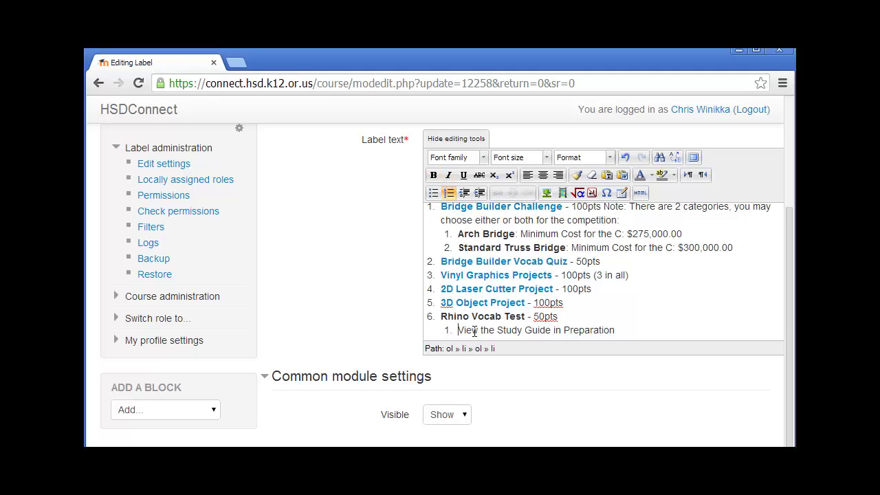
left_click_drag(474, 332, 616, 324)
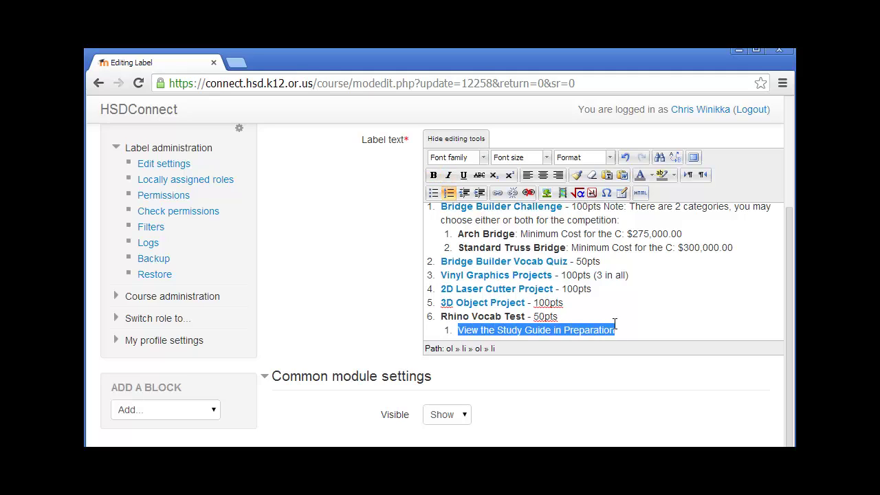
left_click(434, 174)
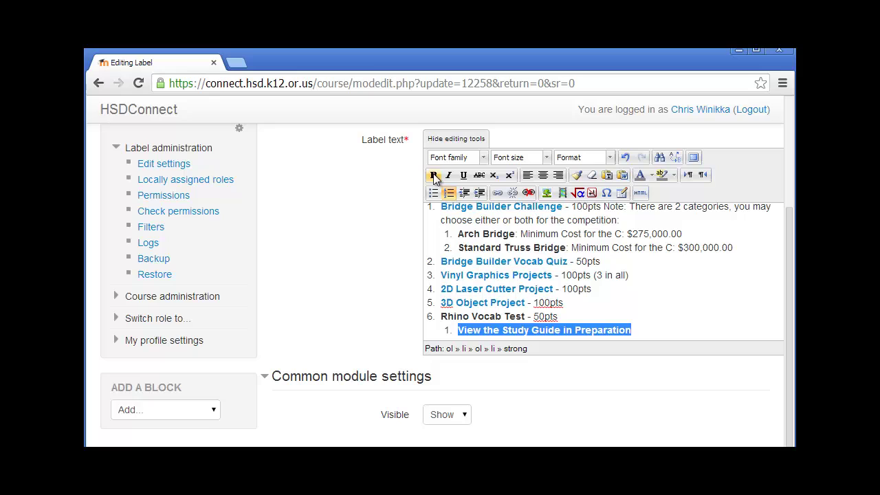
Step: Link the selected "View the Study Guide in Preparation" text to the copied study guide address, targeting this window/frame
left_click(500, 194)
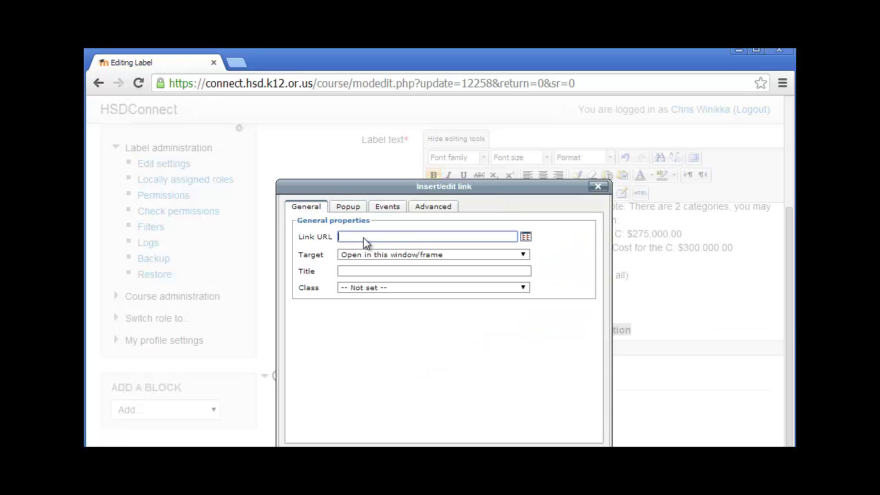
right_click(363, 241)
left_click(421, 326)
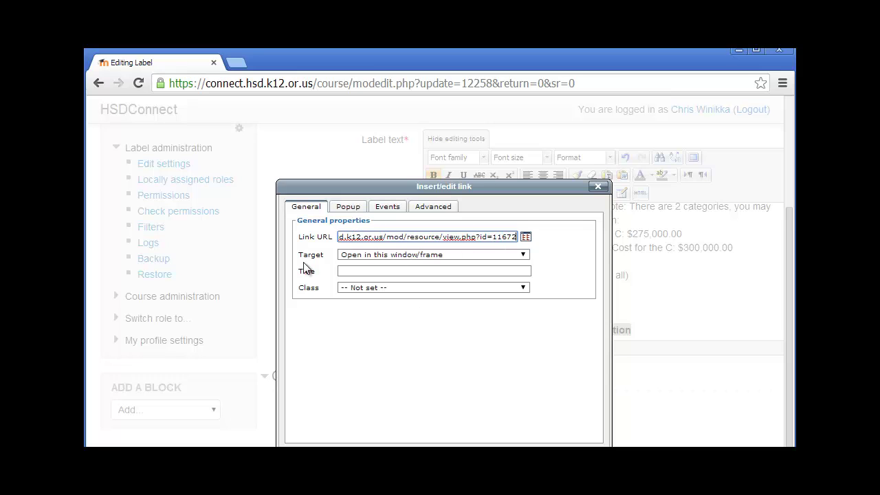
left_click(523, 254)
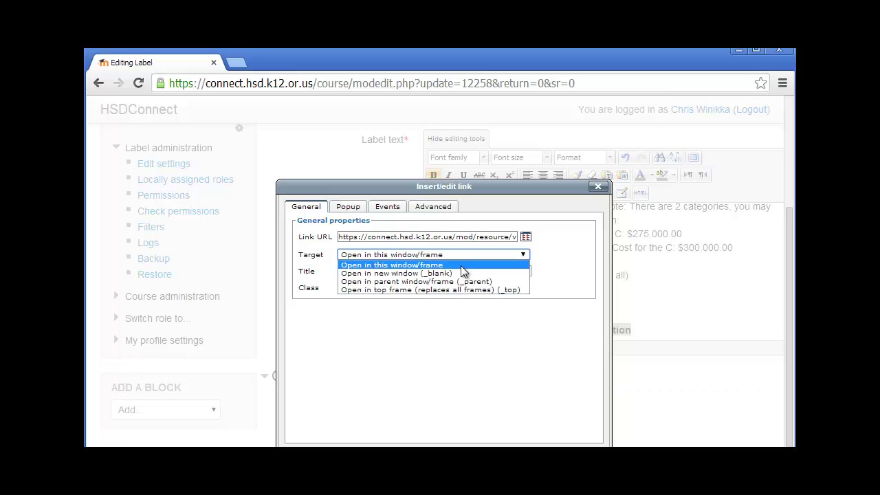
left_click(427, 266)
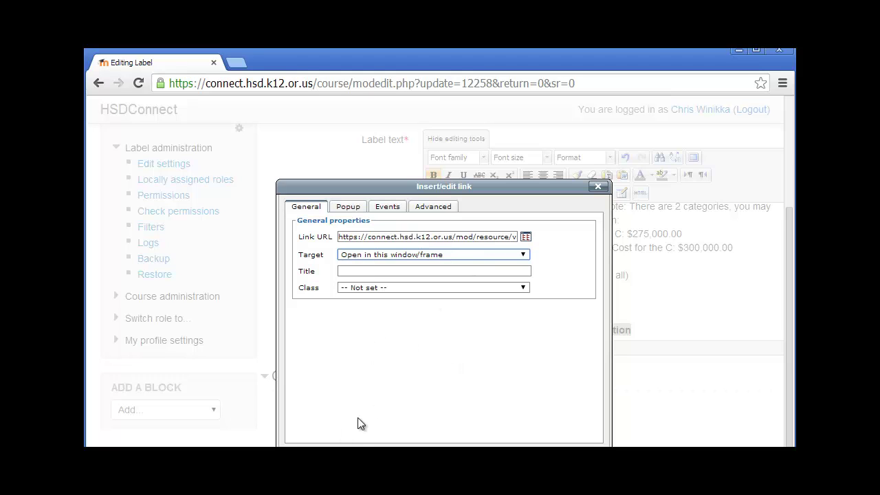
key("Return")
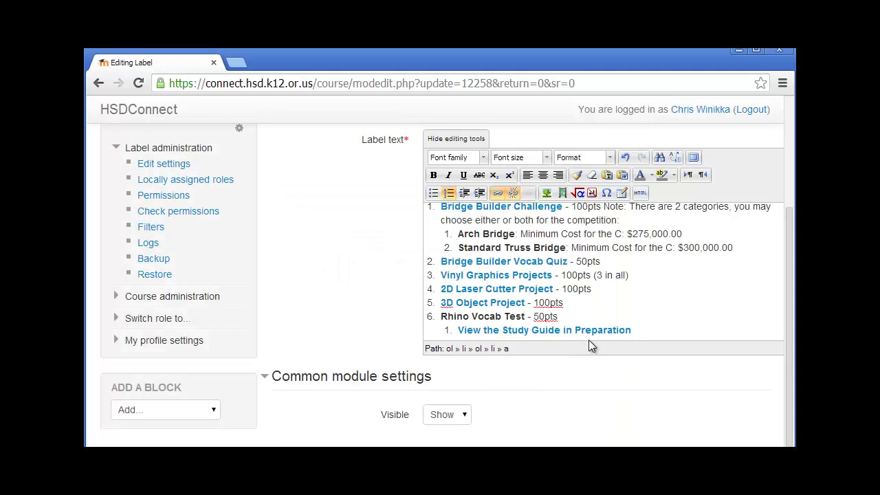
Step: Save the label and return to the 3rd Quarter Assignments list on the course page
scroll(664, 330, "down", 1)
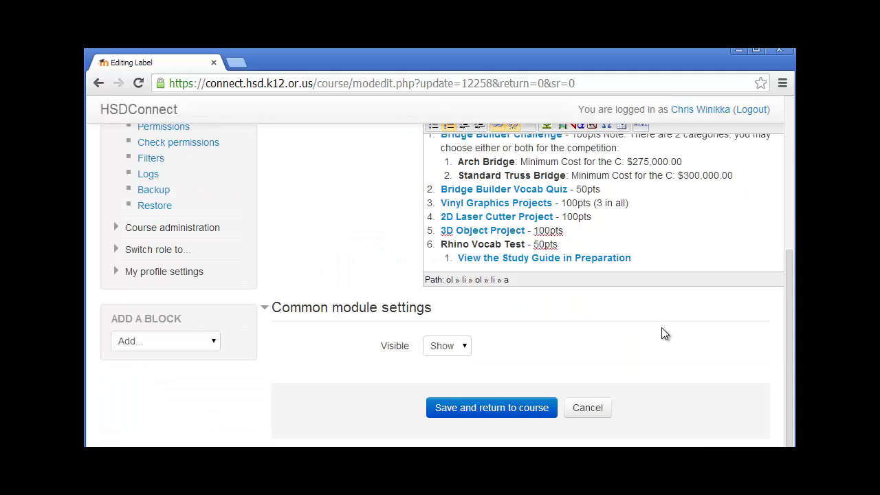
left_click(511, 407)
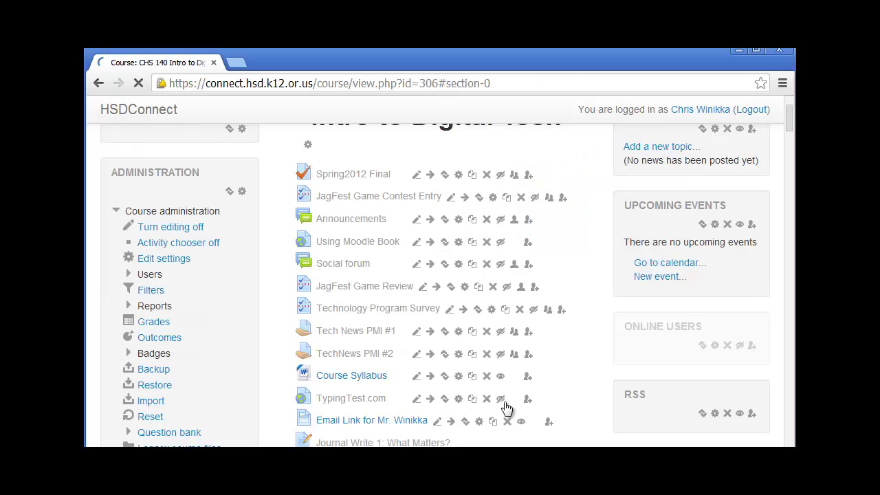
scroll(527, 379, "down", 5)
scroll(513, 425, "down", 1)
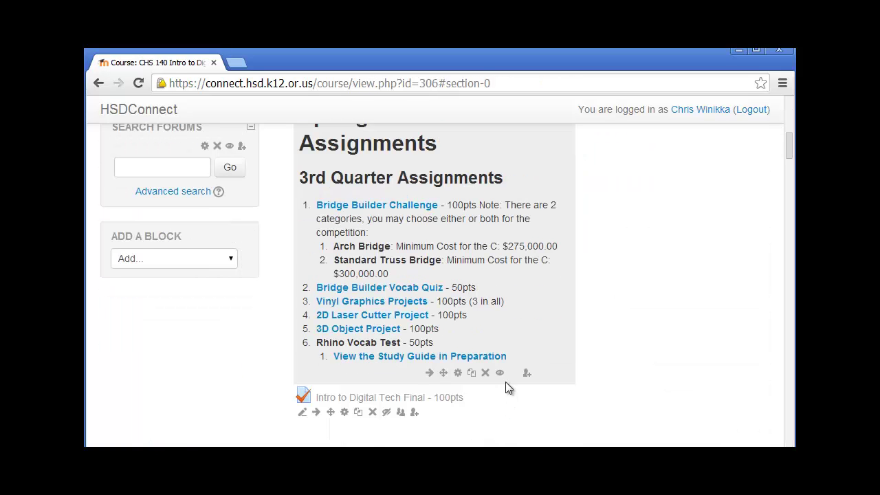
Step: Test the "View the Study Guide in Preparation" link, then go back to the course page
left_click(369, 358)
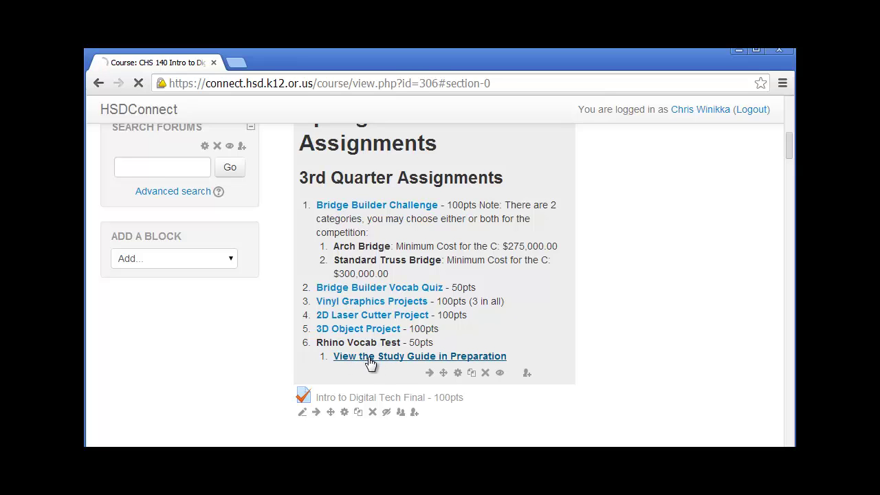
scroll(368, 356, "down", 3)
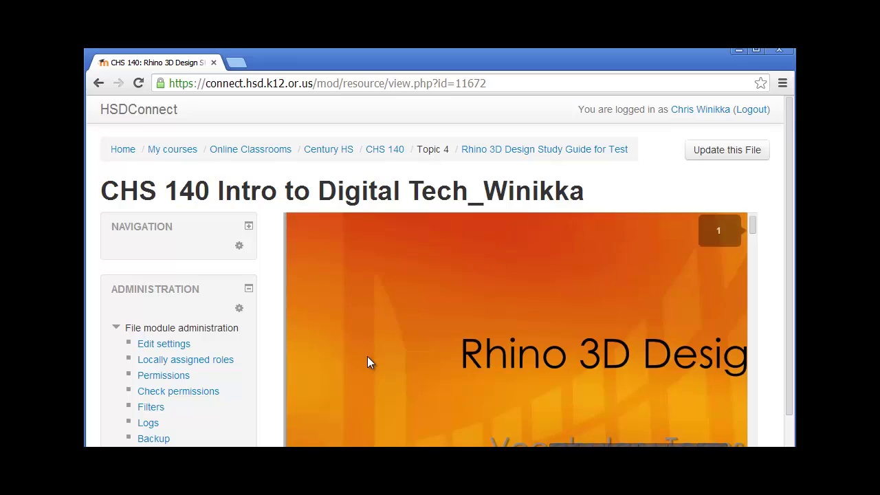
left_click(98, 84)
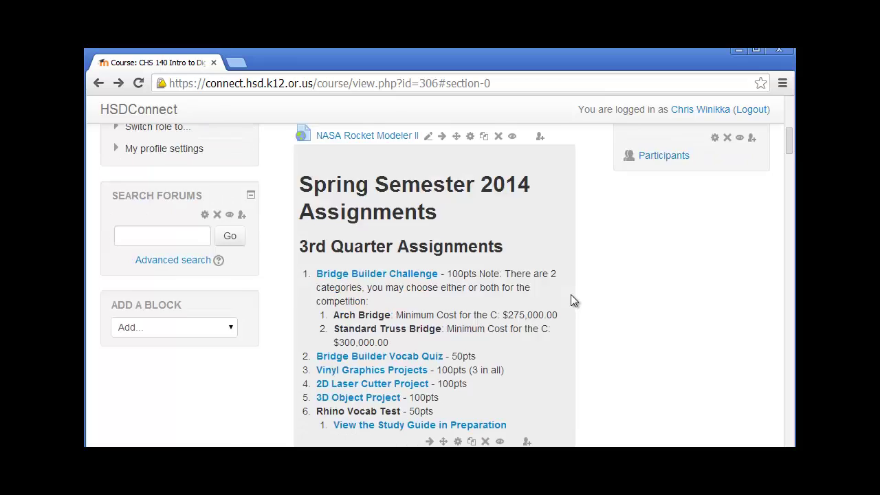
Step: Switch to the Student role, test the study guide link under Rhino Vocab Test, and go back to the course page
scroll(571, 301, "up", 3)
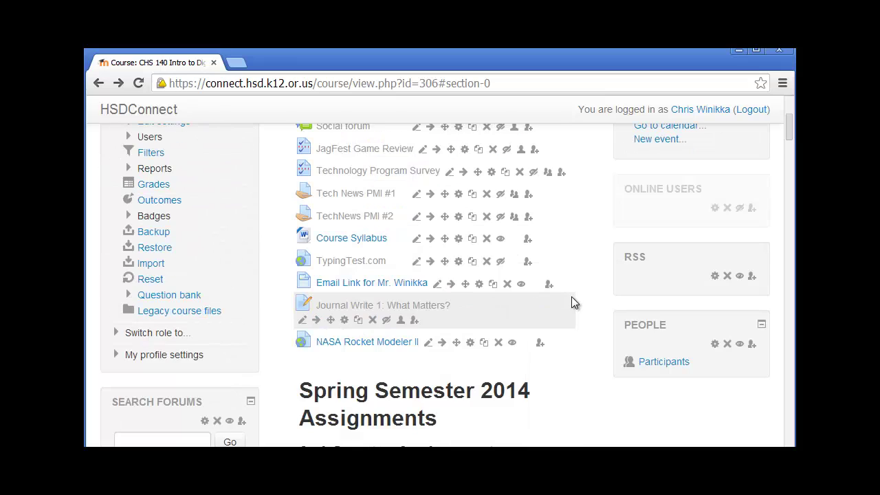
left_click(151, 335)
left_click(145, 368)
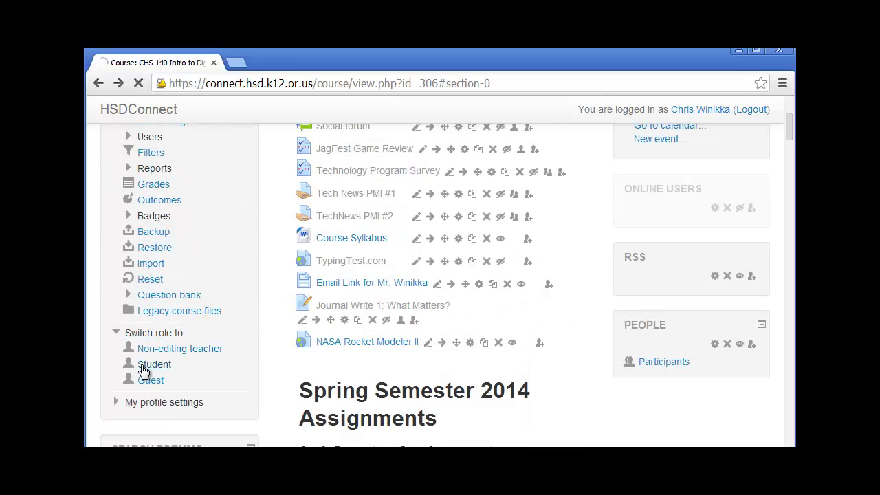
scroll(456, 338, "down", 2)
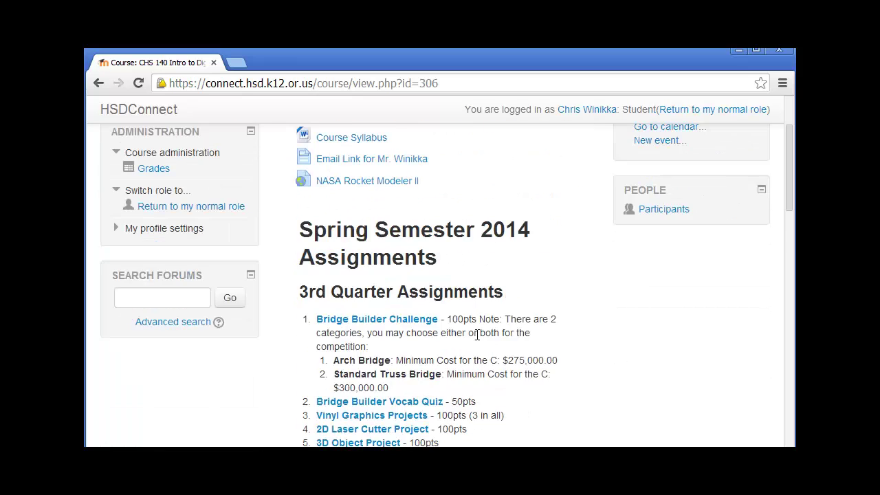
scroll(477, 337, "down", 2)
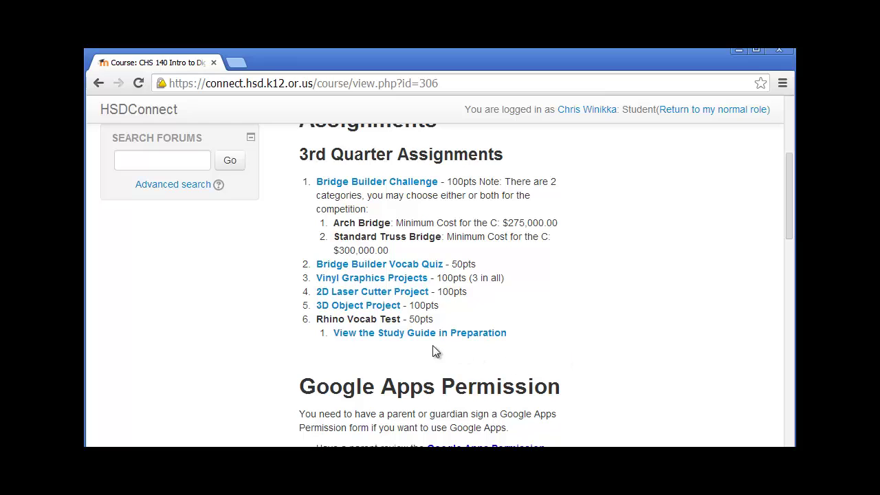
left_click(354, 335)
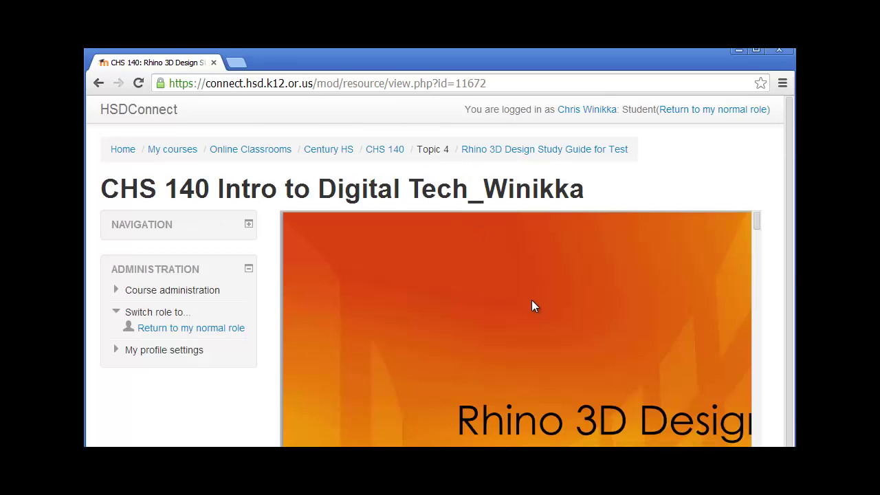
left_click(98, 82)
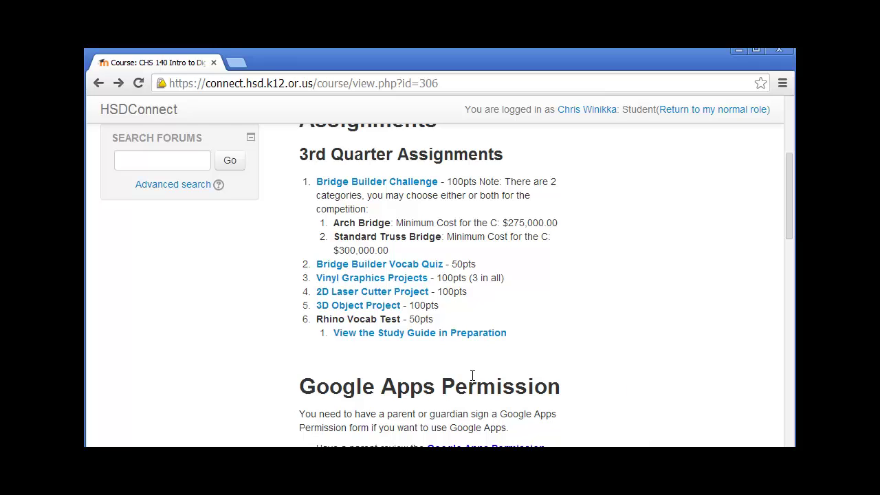
Step: Return to the normal role and locate the Rhino 3D Design Study Guide for Test in Topic 4
scroll(532, 336, "up", 1)
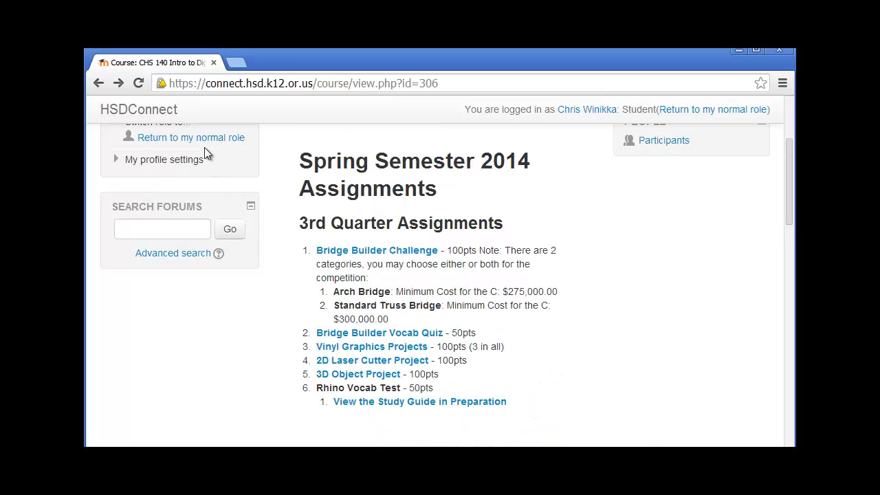
scroll(301, 337, "up", 1)
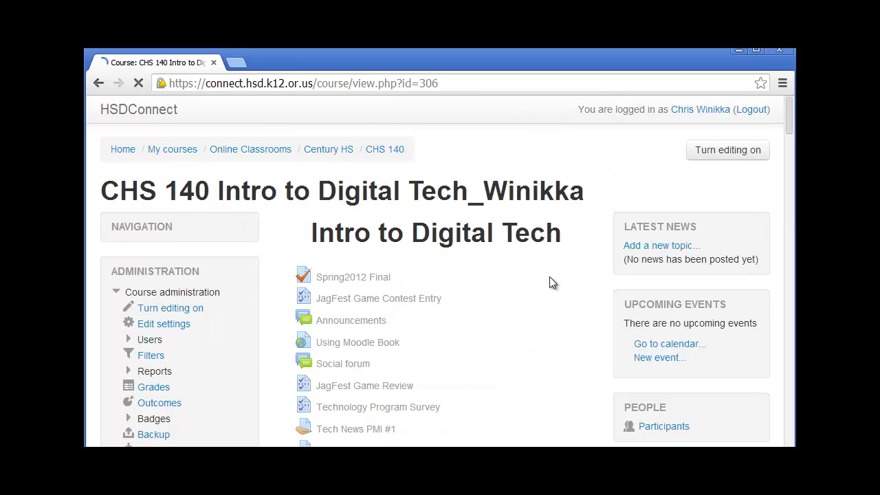
scroll(573, 304, "down", 18)
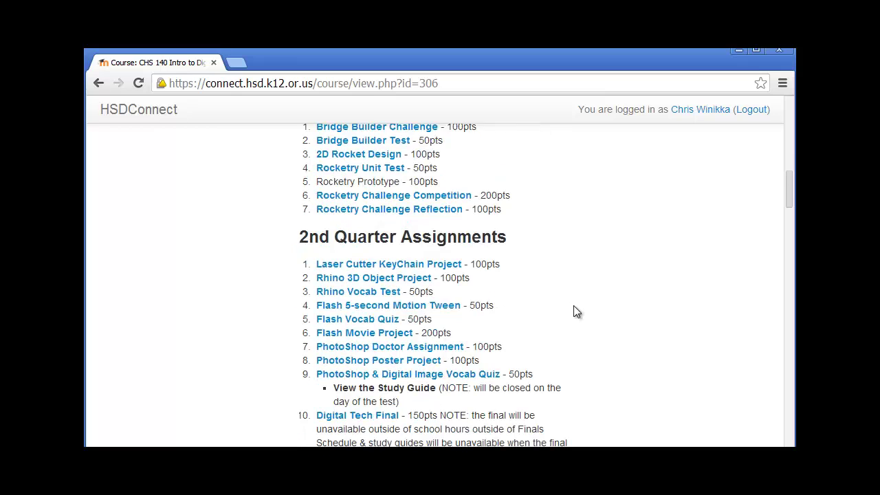
scroll(578, 312, "down", 15)
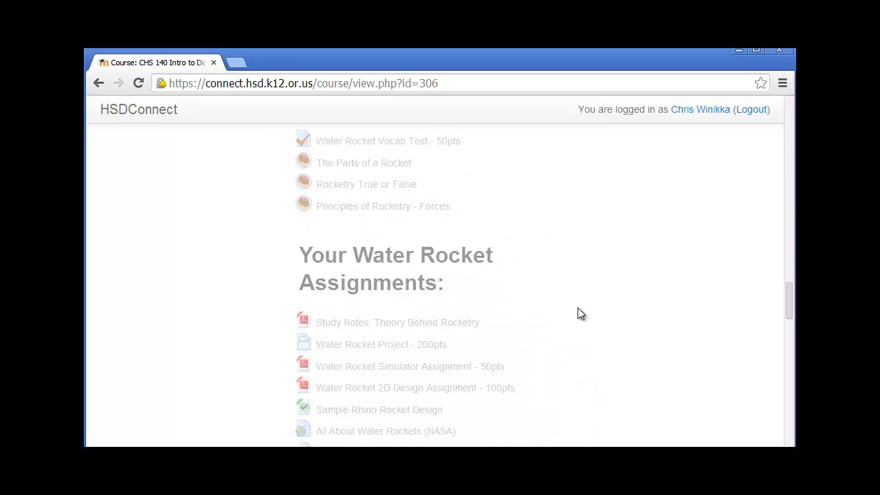
scroll(578, 315, "down", 3)
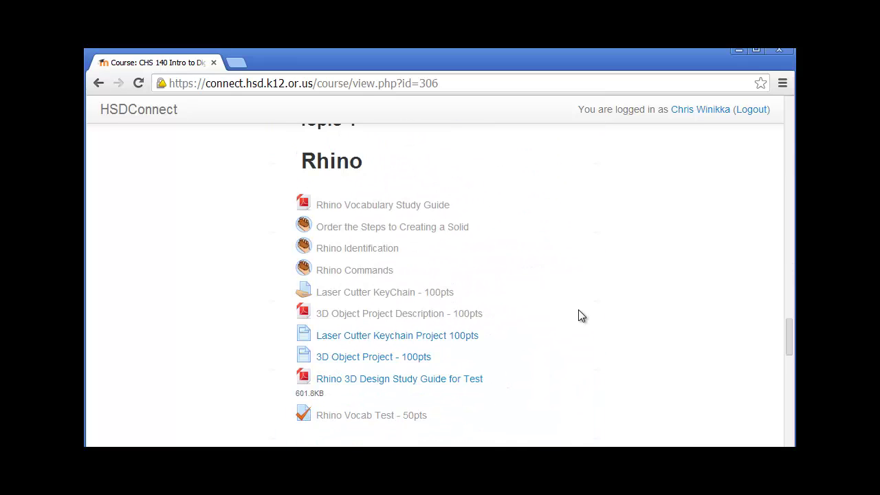
scroll(582, 315, "up", 20)
scroll(585, 321, "up", 3)
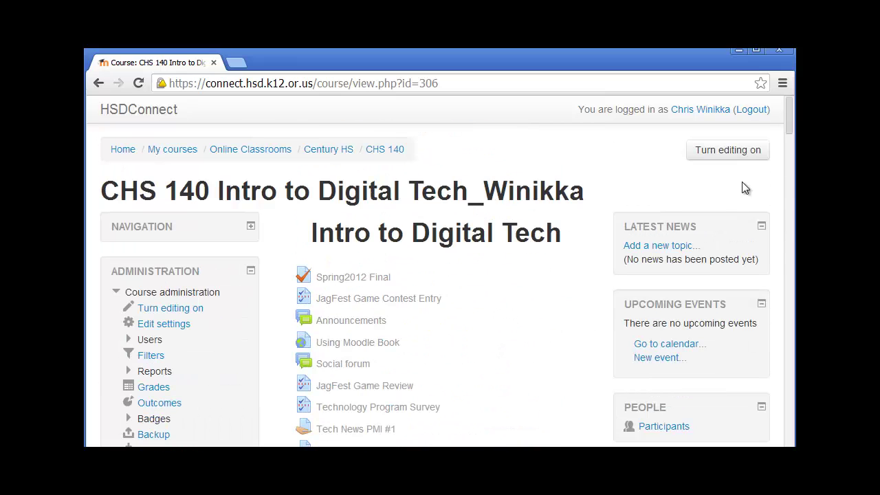
Step: Turn on course editing and hide the Rhino 3D Design Study Guide for Test in Topic 4
left_click(735, 151)
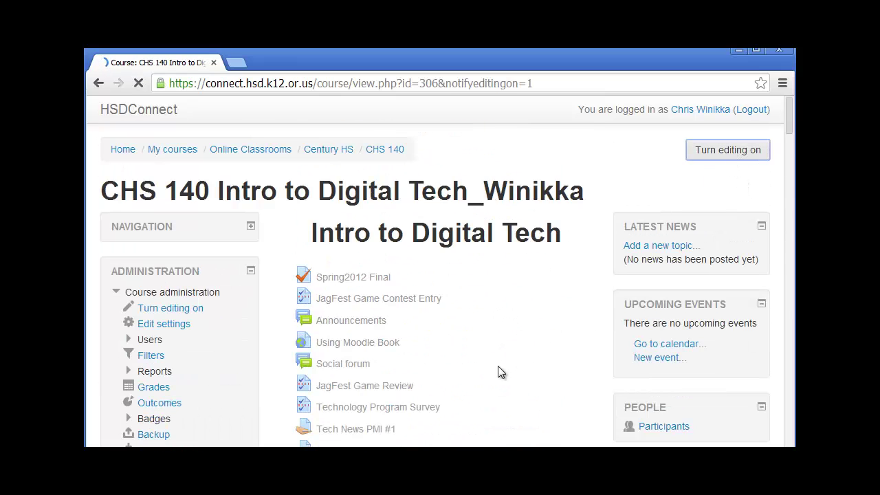
scroll(498, 366, "down", 3)
scroll(502, 369, "down", 20)
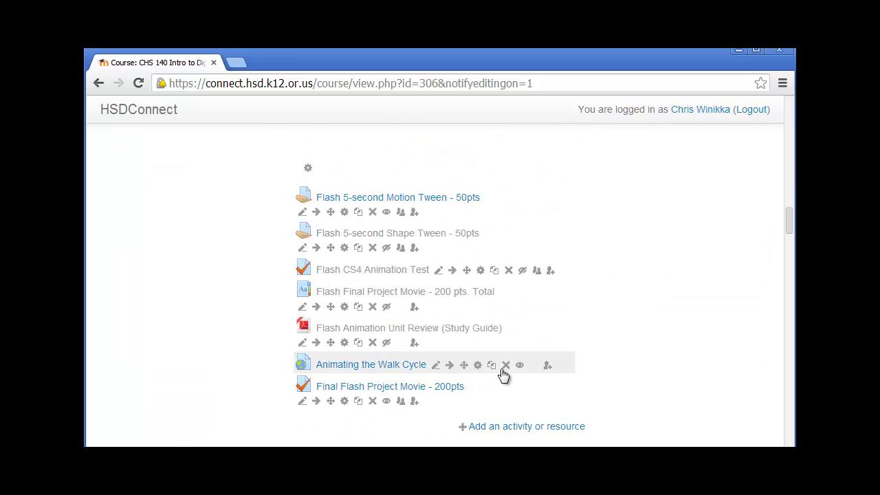
scroll(502, 372, "down", 15)
scroll(502, 373, "down", 6)
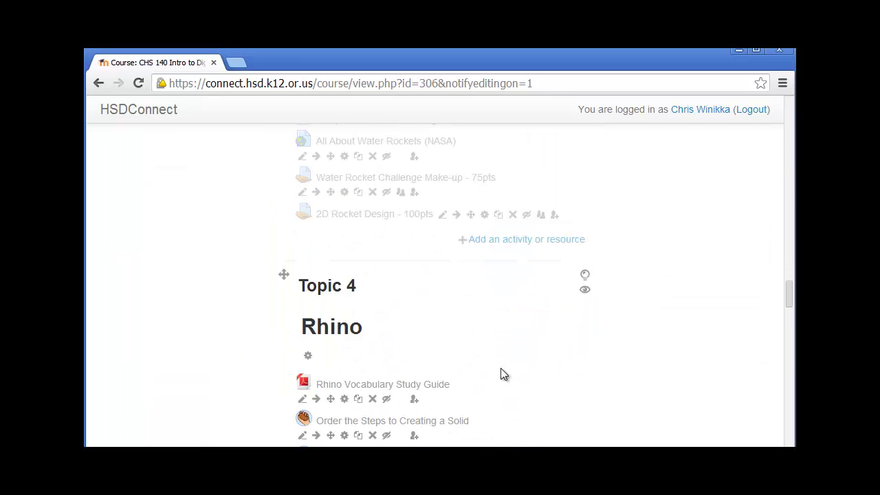
scroll(480, 383, "down", 2)
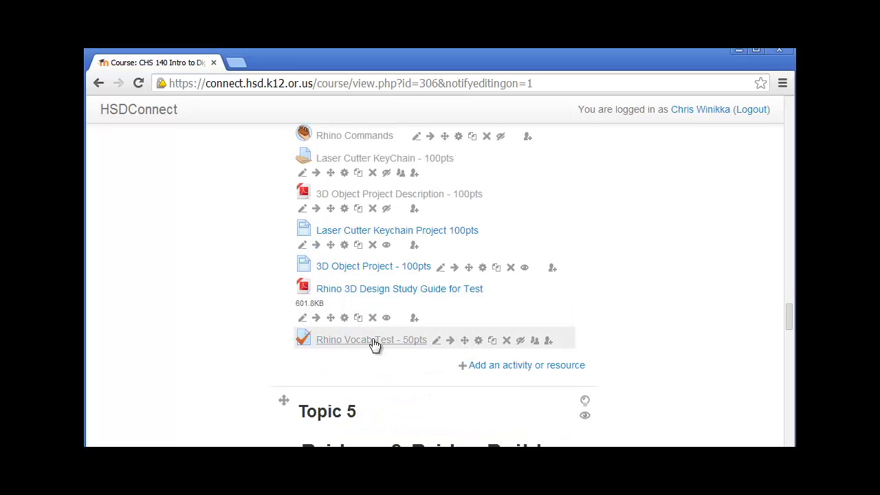
left_click(386, 318)
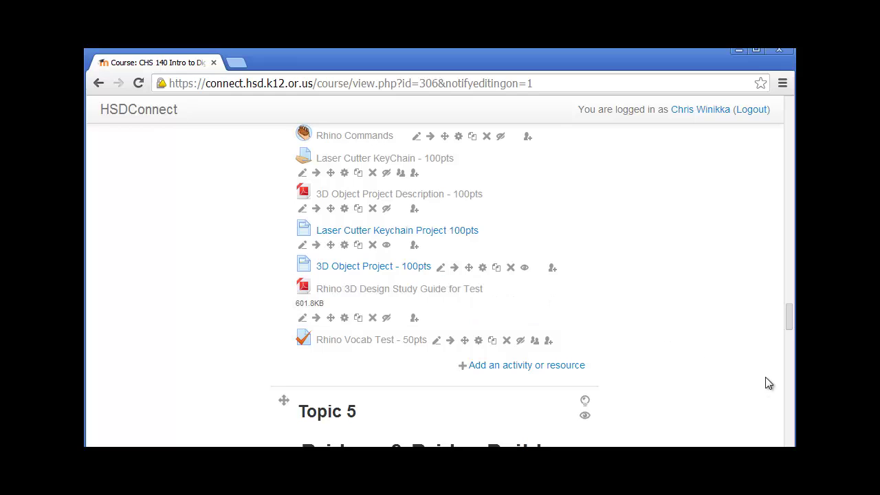
Step: As a Student, check the assignments list's link to the hidden study guide, then return to the start of the course page
scroll(788, 323, "up", 20)
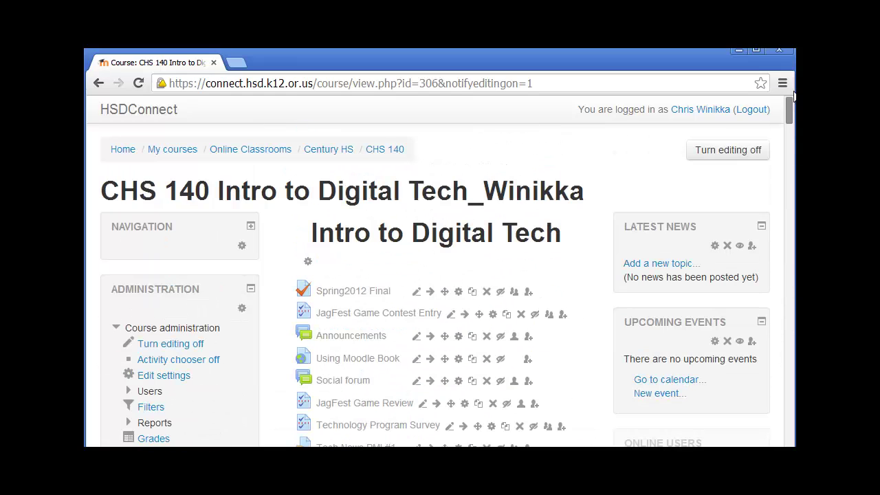
scroll(237, 385, "down", 5)
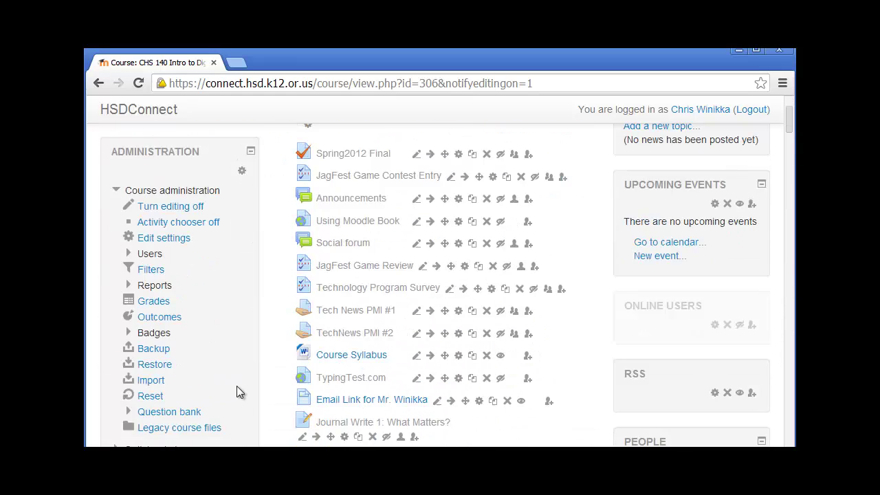
left_click(161, 246)
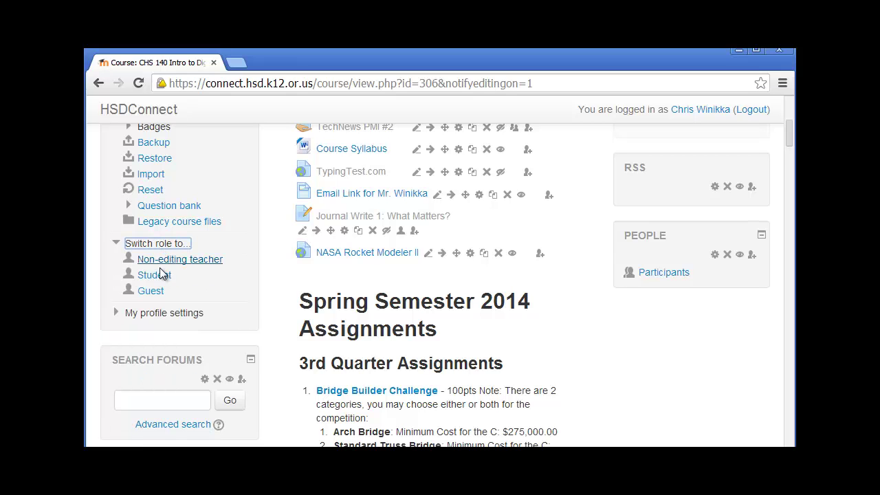
left_click(158, 279)
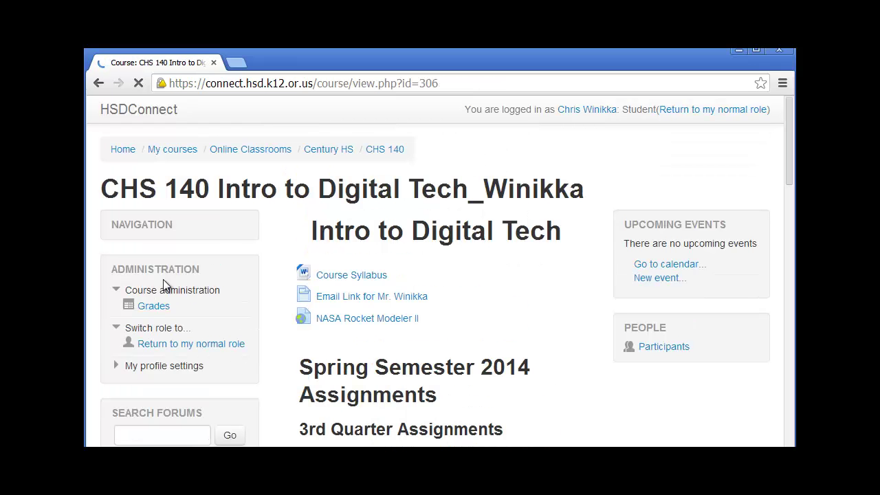
scroll(441, 357, "down", 5)
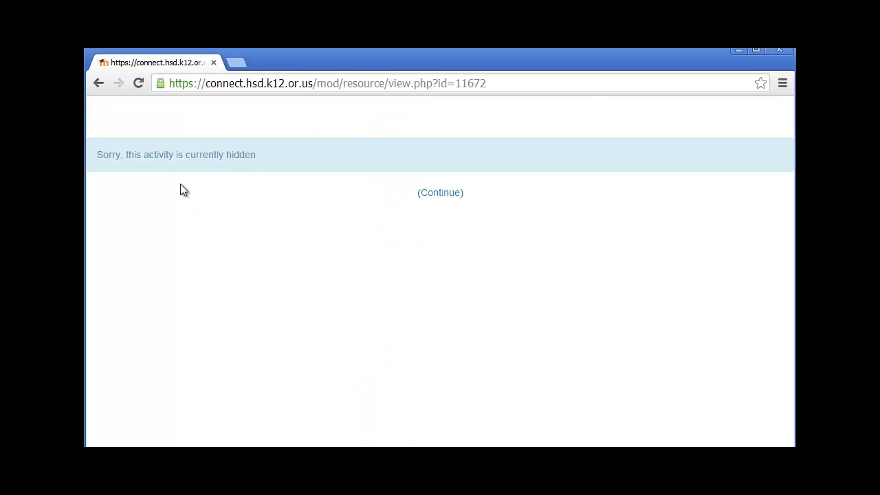
left_click(98, 83)
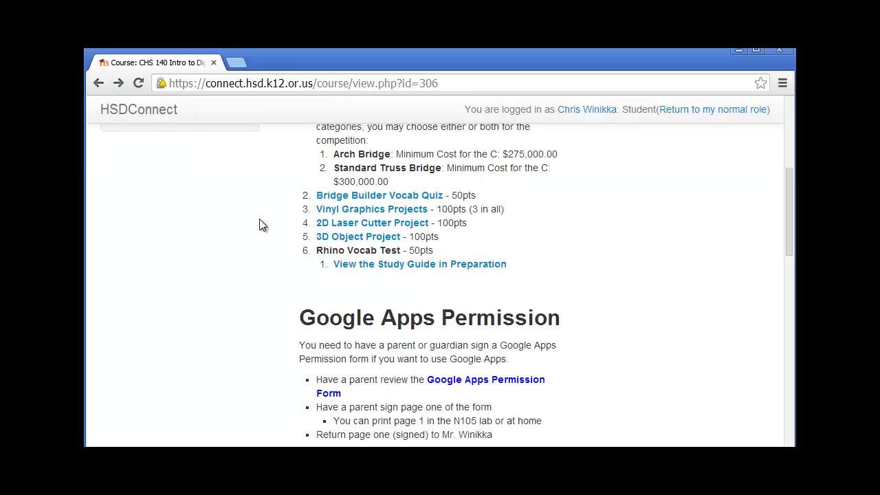
scroll(255, 237, "up", 5)
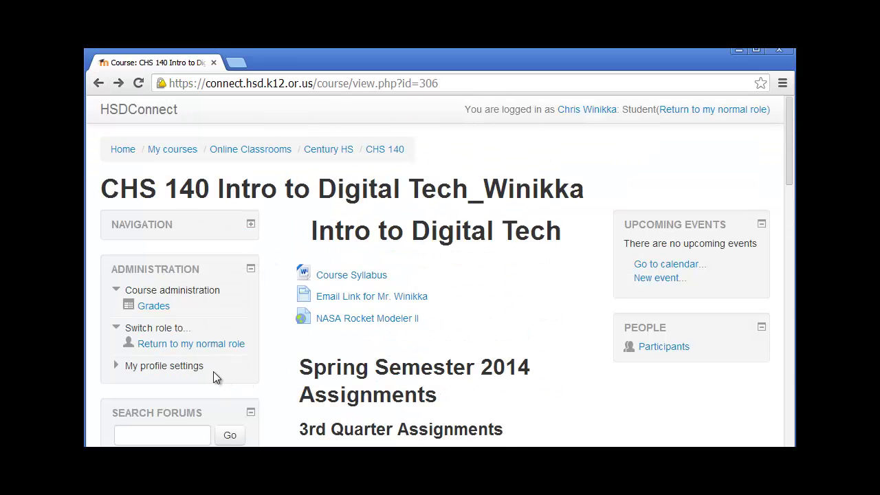
Step: Leave the Student role for the normal role and find the hidden Rhino 3D Design Study Guide for Test in Topic 4
left_click(165, 365)
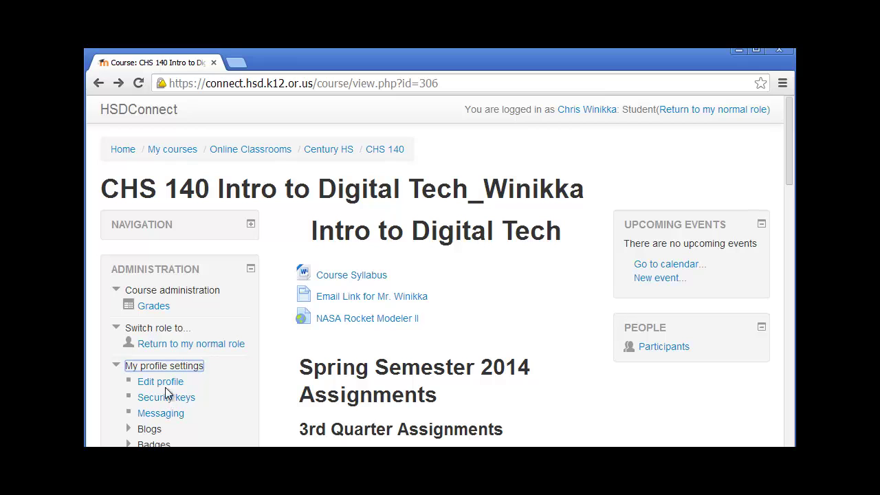
scroll(241, 395, "down", 3)
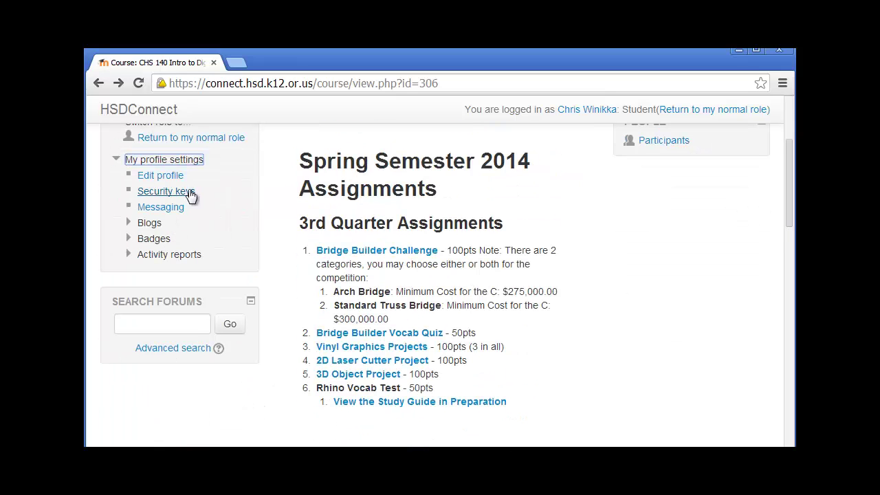
left_click(216, 140)
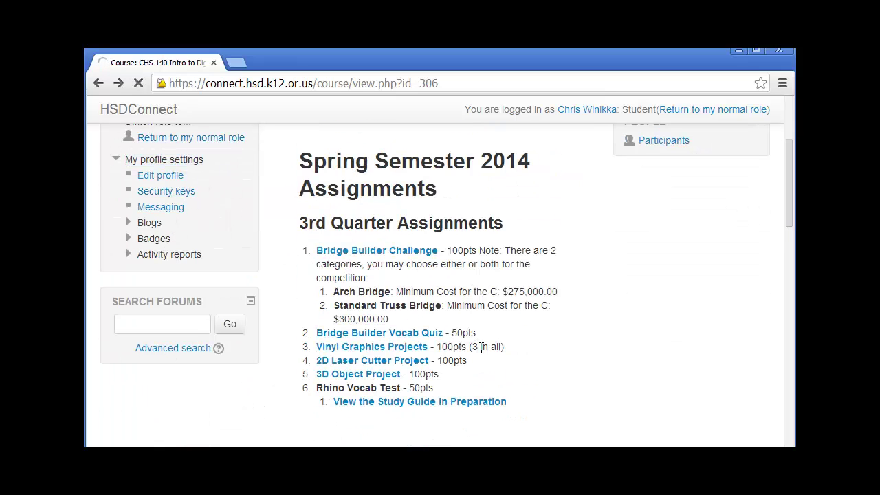
scroll(480, 348, "down", 5)
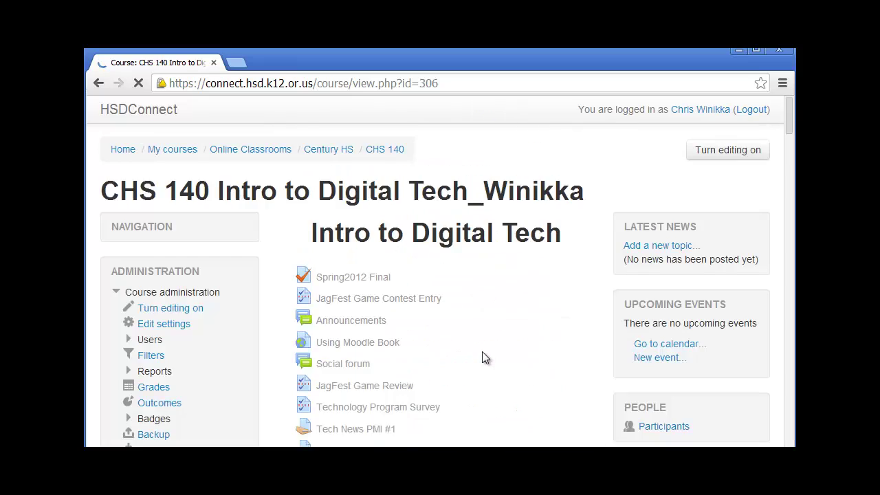
scroll(484, 359, "down", 20)
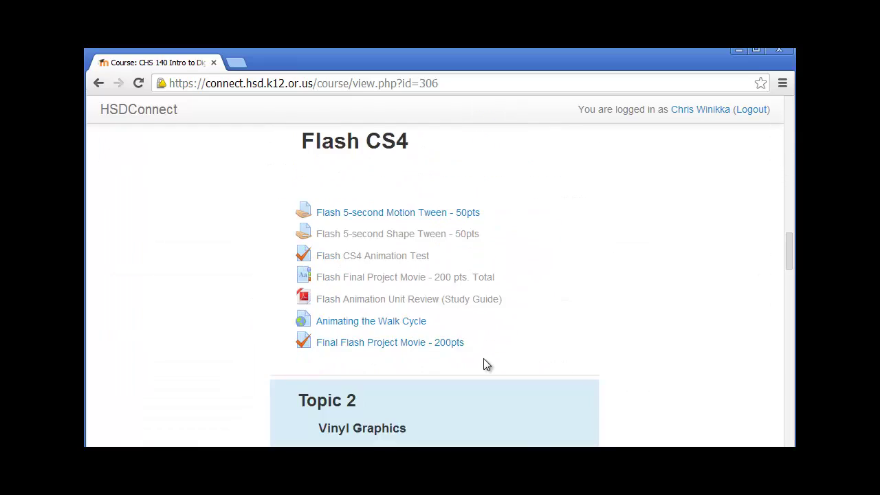
scroll(483, 359, "down", 15)
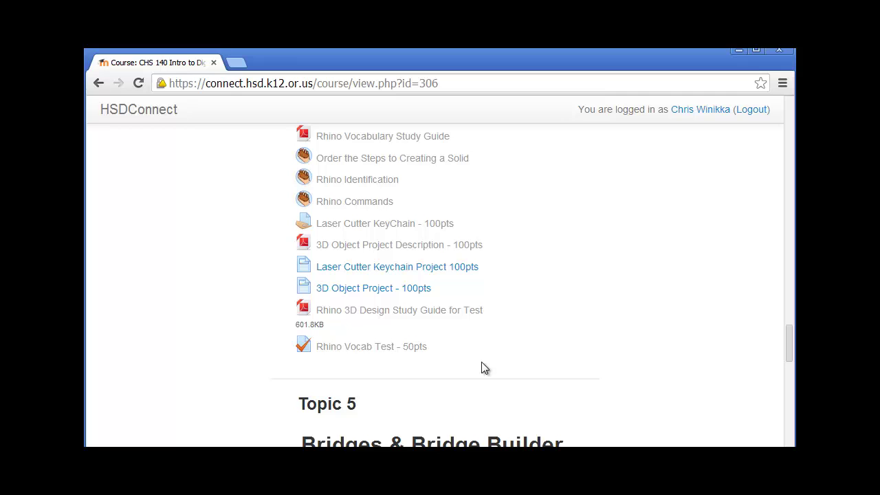
Step: Turn on course editing and make the Rhino 3D Design Study Guide for Test in Topic 4 visible to students again
left_click_drag(789, 344, 788, 110)
left_click(758, 149)
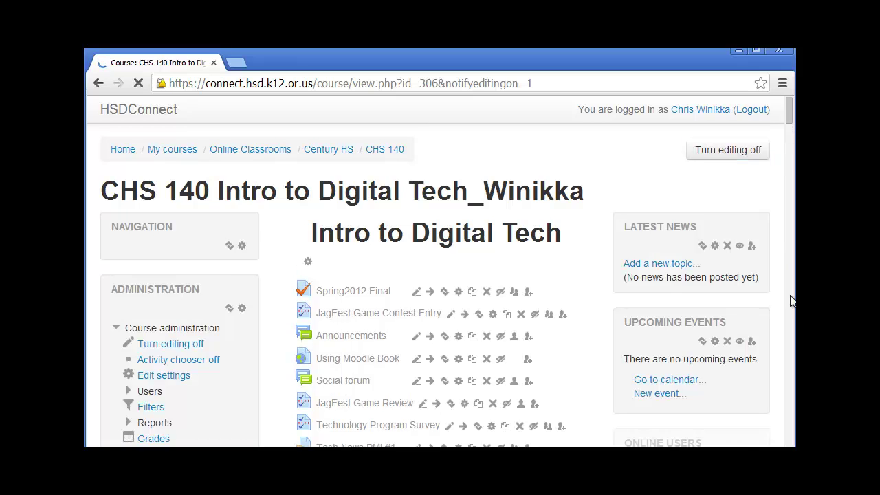
left_click(791, 300)
scroll(686, 349, "down", 5)
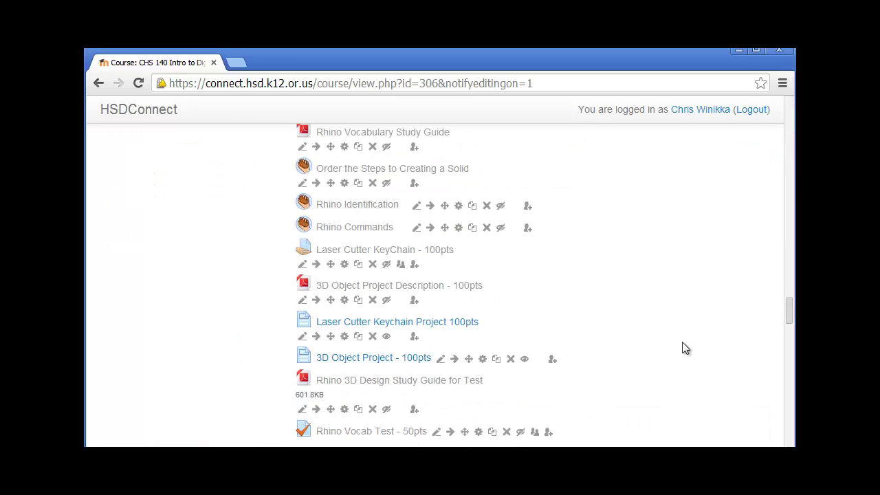
left_click(386, 410)
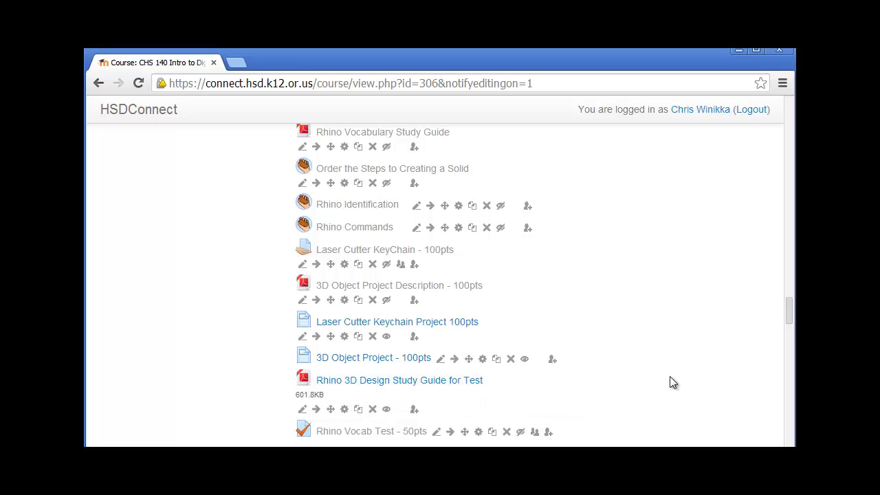
Step: Switch the course view to the Student role
left_click_drag(790, 313, 781, 96)
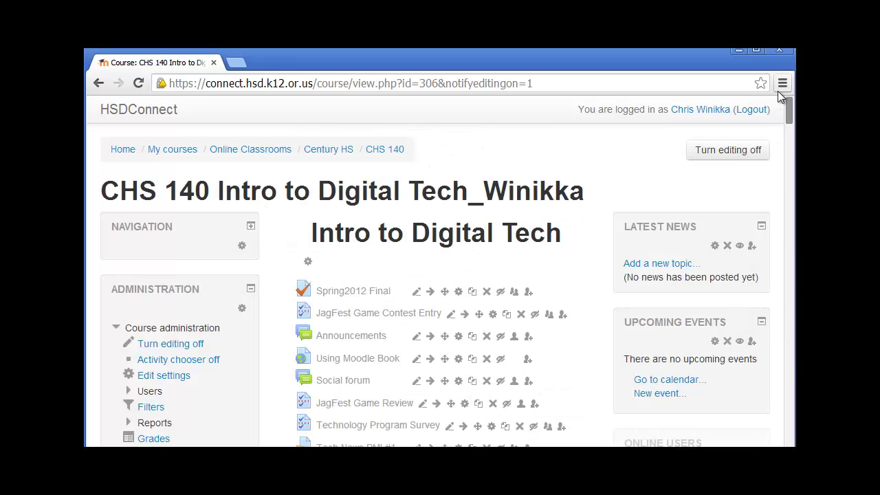
scroll(194, 387, "down", 6)
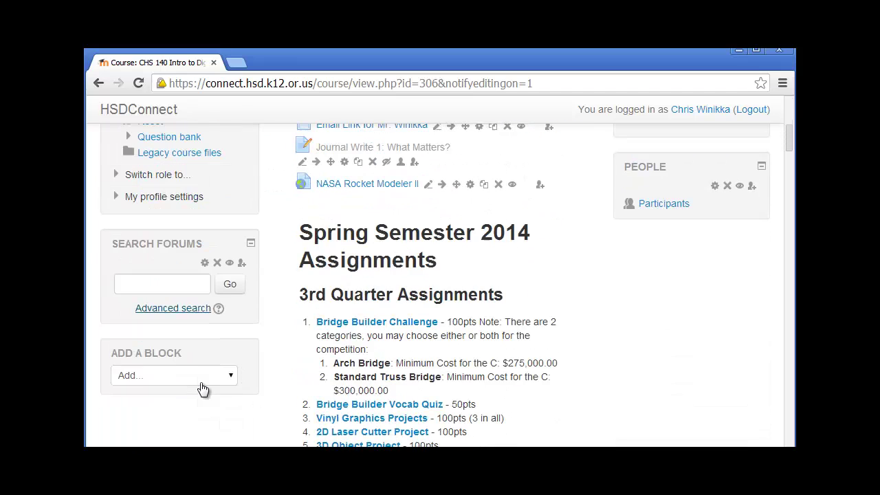
left_click(159, 175)
left_click(158, 211)
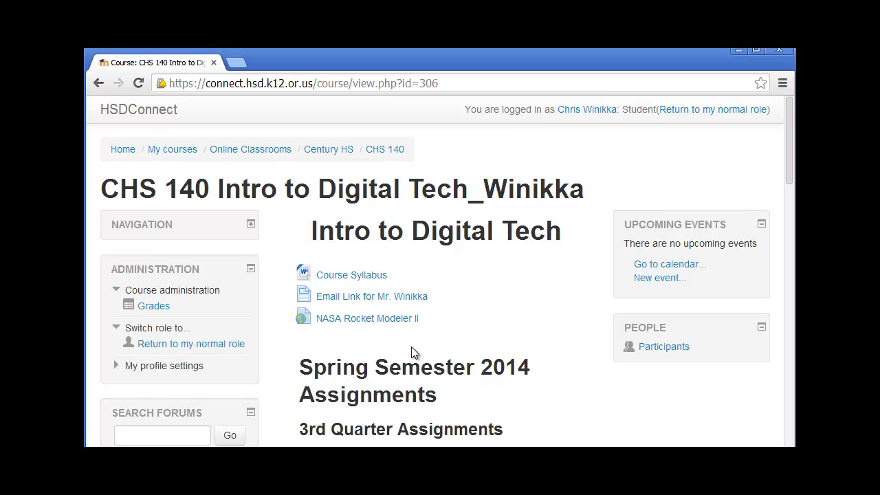
Step: Test the View the Study Guide in Preparation link under Rhino Vocab Test, and return to the course page
scroll(480, 333, "down", 5)
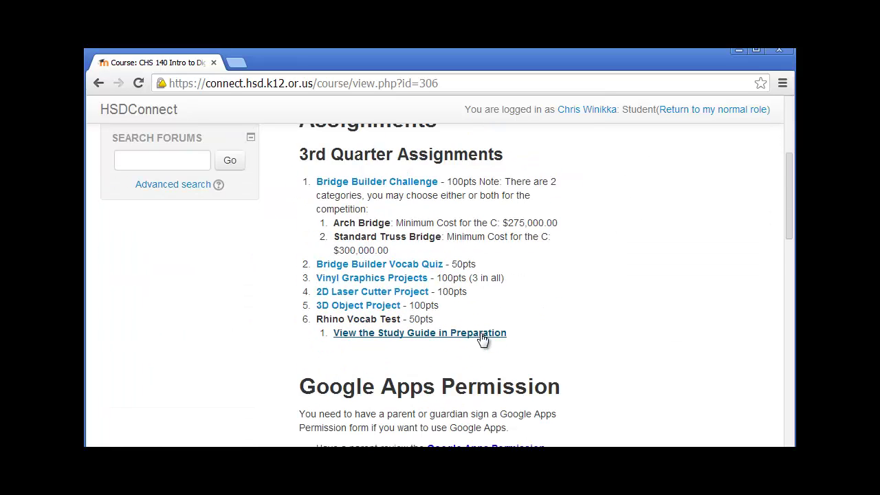
left_click(423, 196)
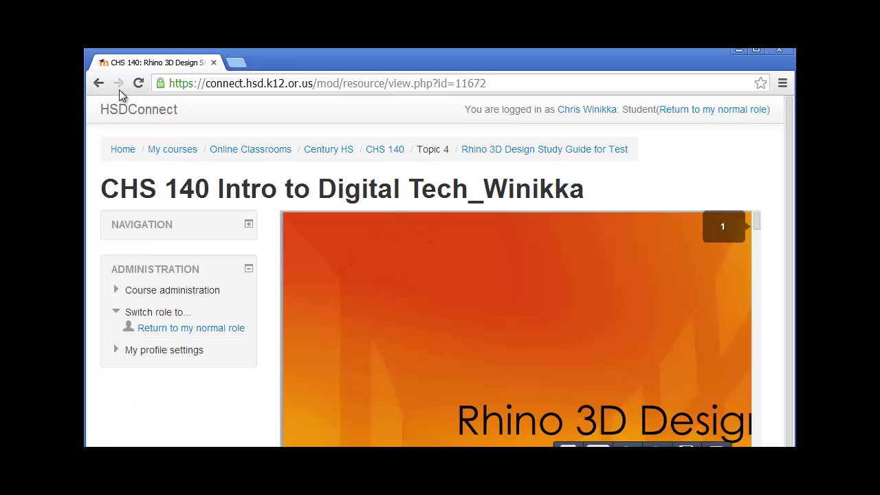
left_click(100, 86)
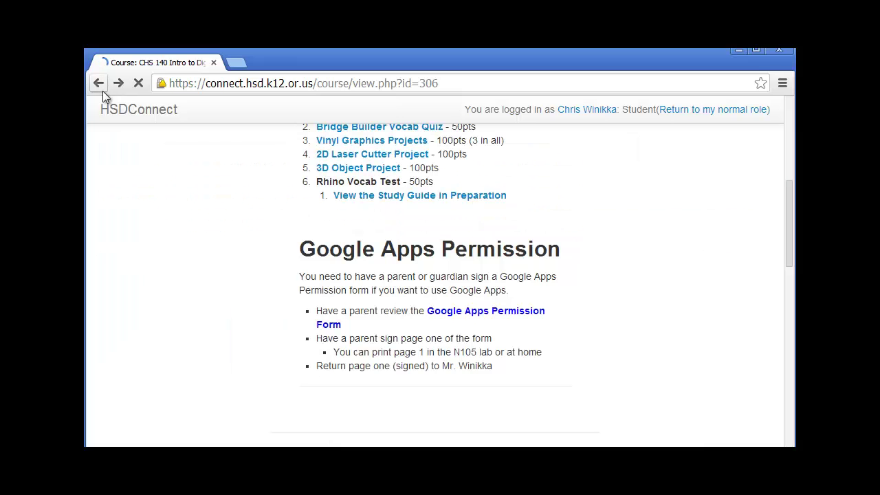